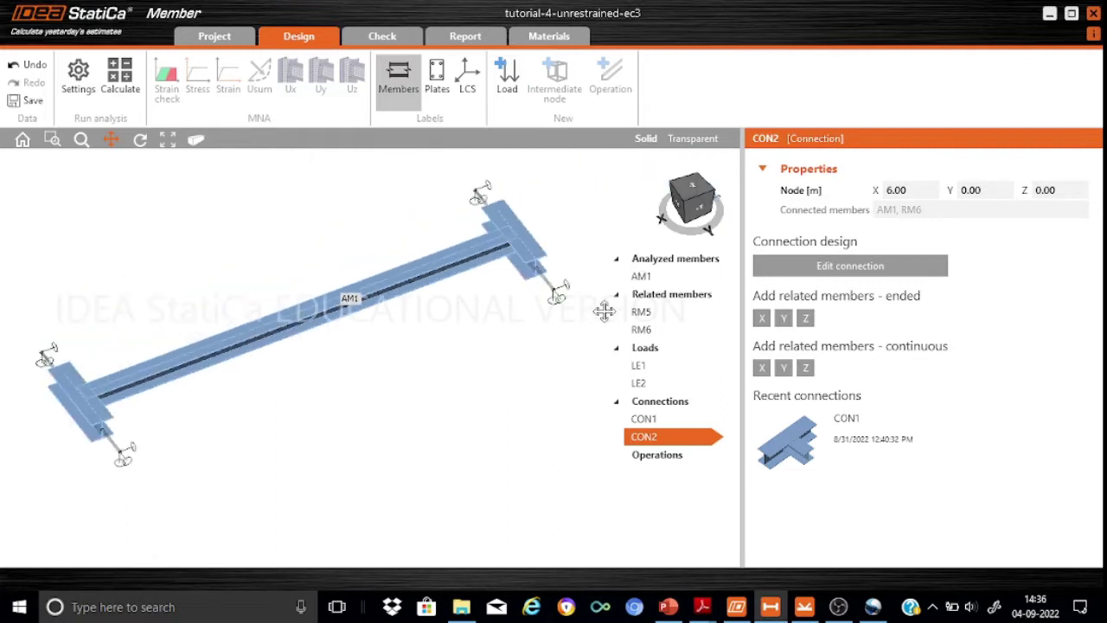
# Step: Review the cross-sections, offsets and supports of analyzed member AM1 and related members RM5 and RM6
pyautogui.click(652, 280)
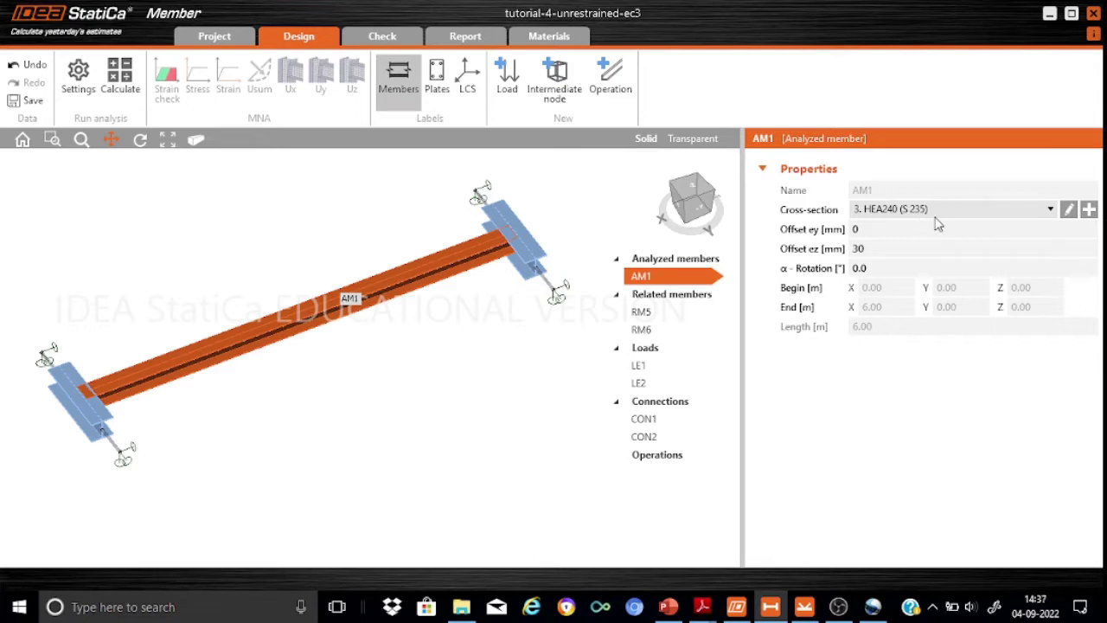
pyautogui.click(664, 312)
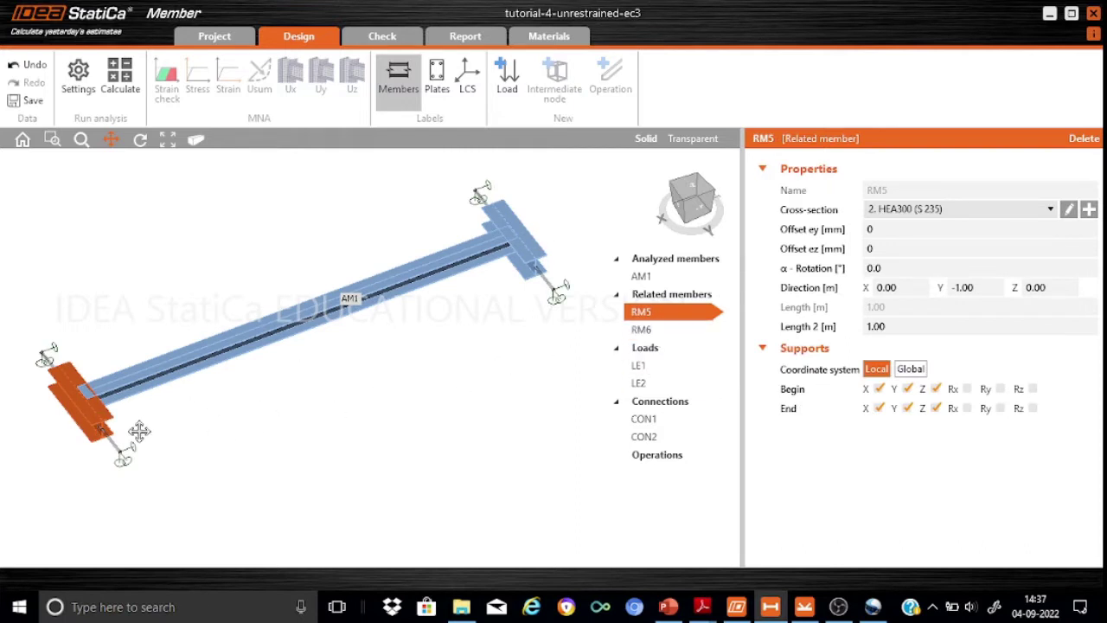
pyautogui.click(667, 332)
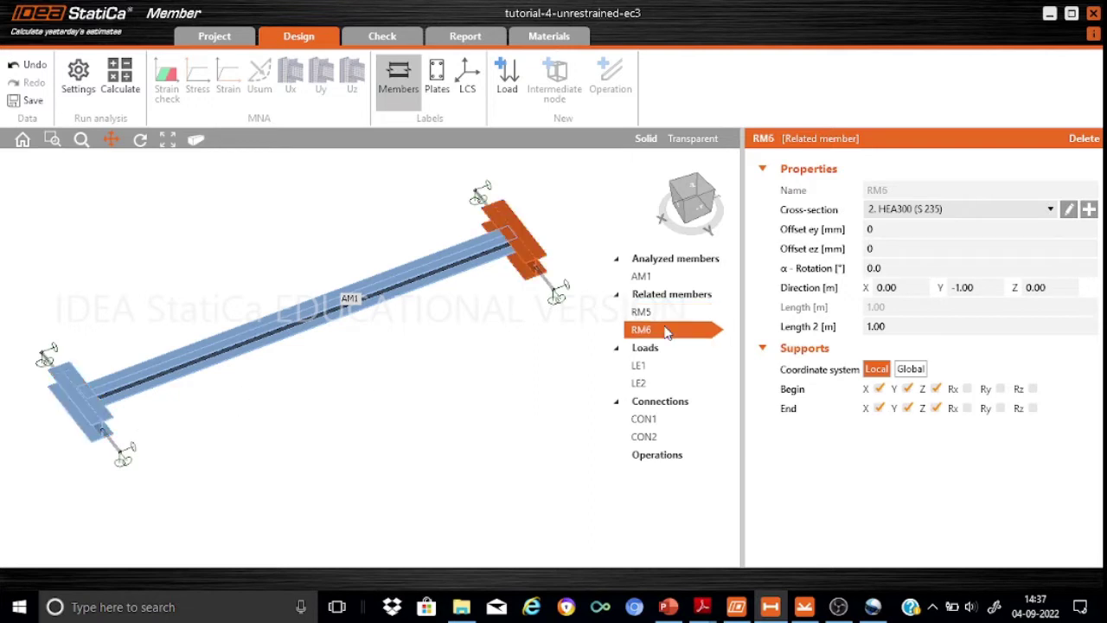
pyautogui.click(658, 313)
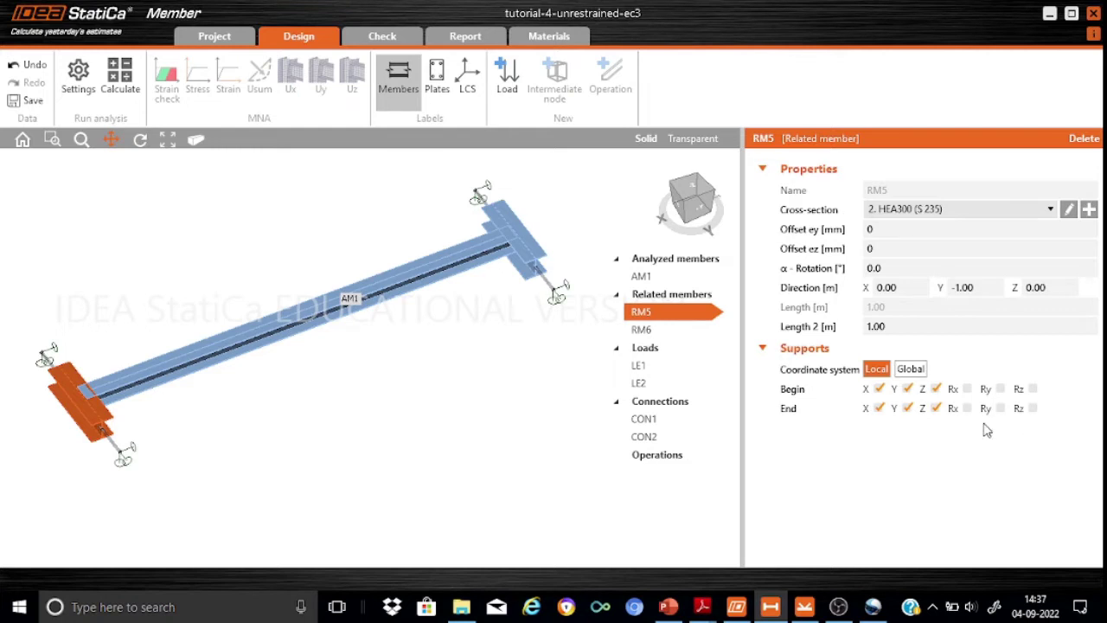
pyautogui.click(643, 340)
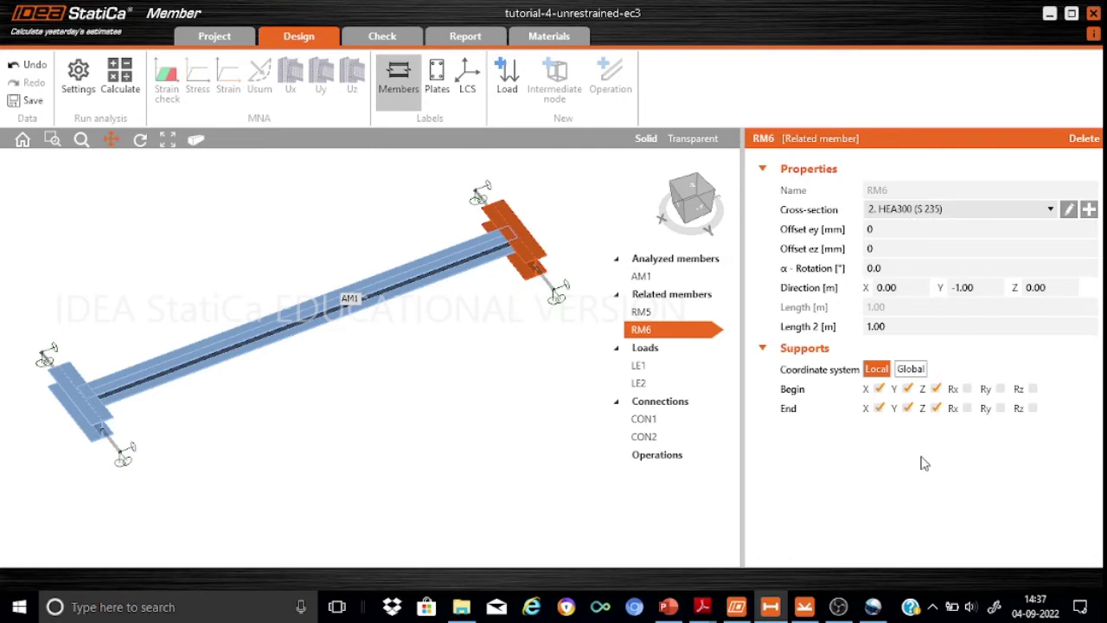
pyautogui.click(650, 277)
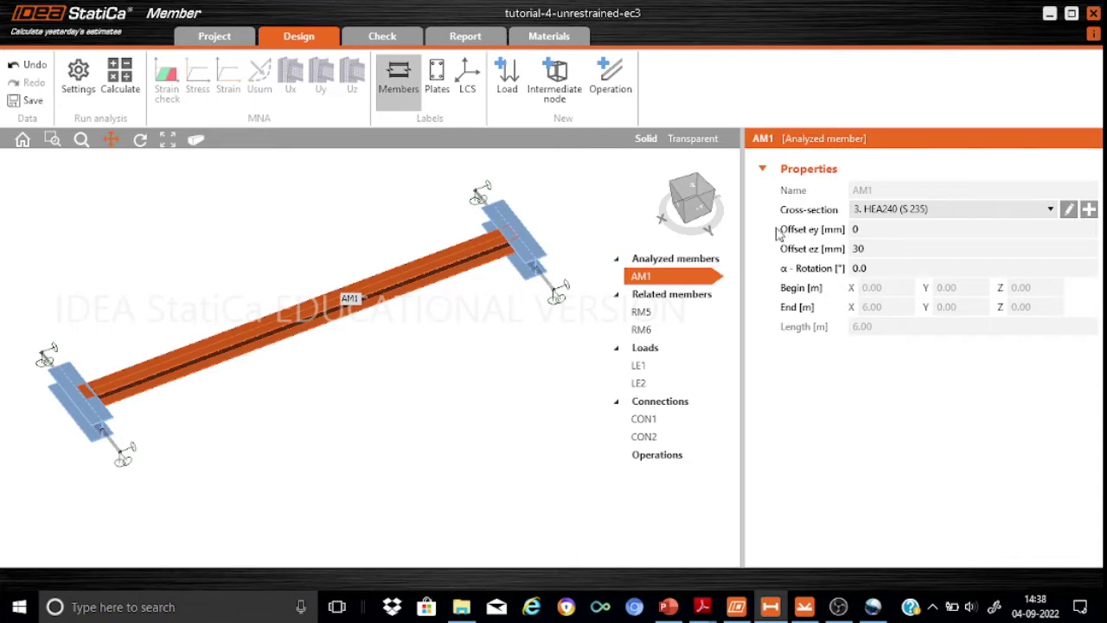
pyautogui.click(630, 318)
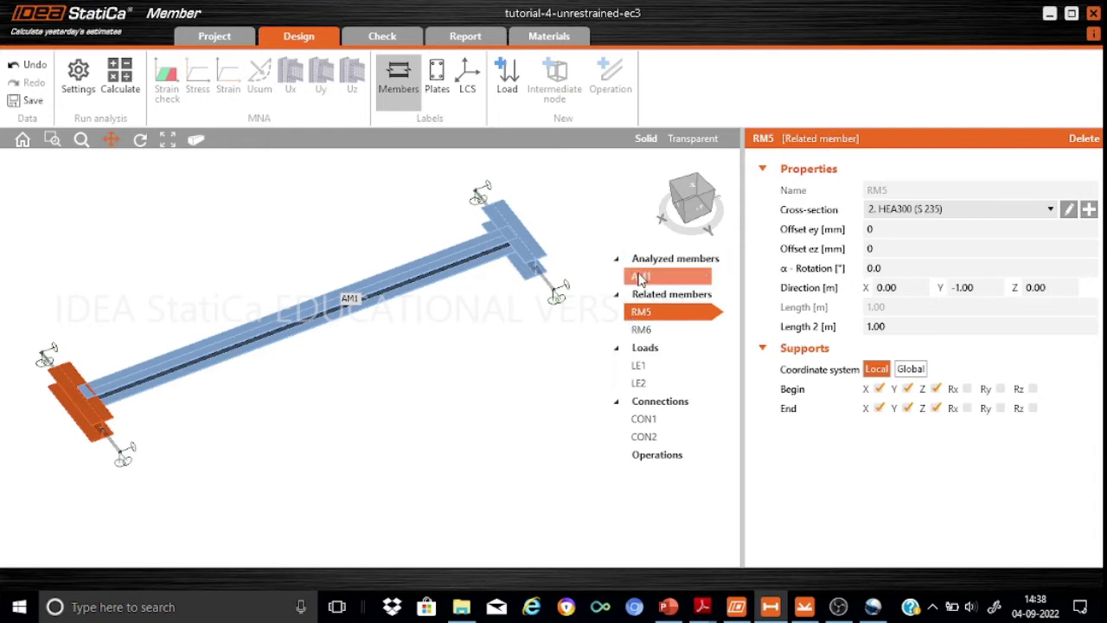
pyautogui.click(639, 277)
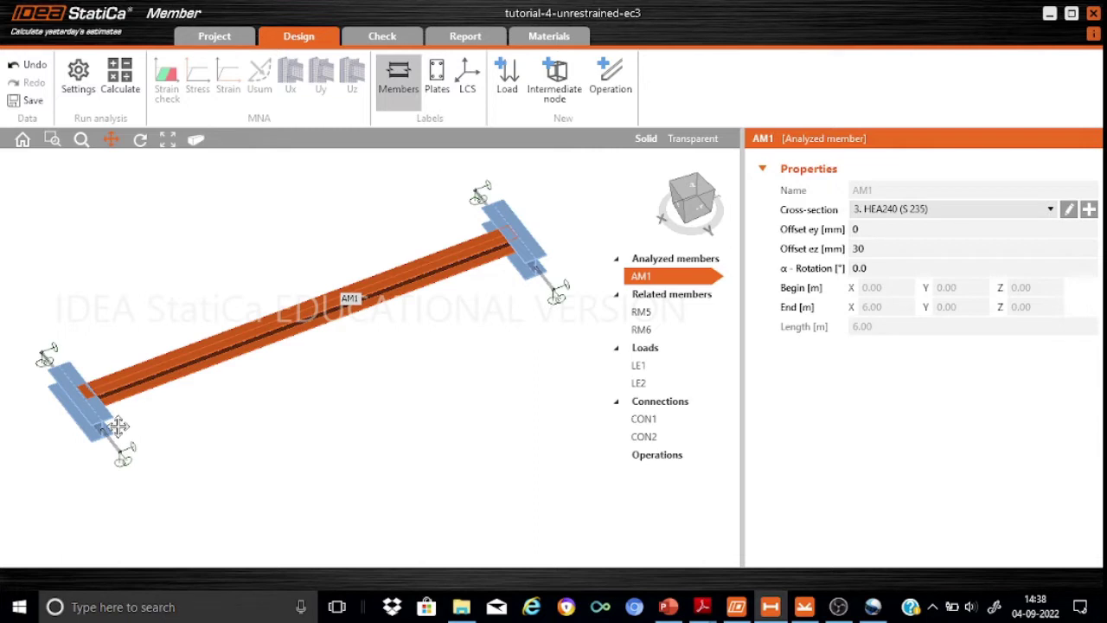
# Step: Examine the joint between beam AM1 and related member RM5 up close from several viewing angles
pyautogui.scroll(5, 117, 426)
pyautogui.moveTo(191, 364); pyautogui.dragTo(438, 400)
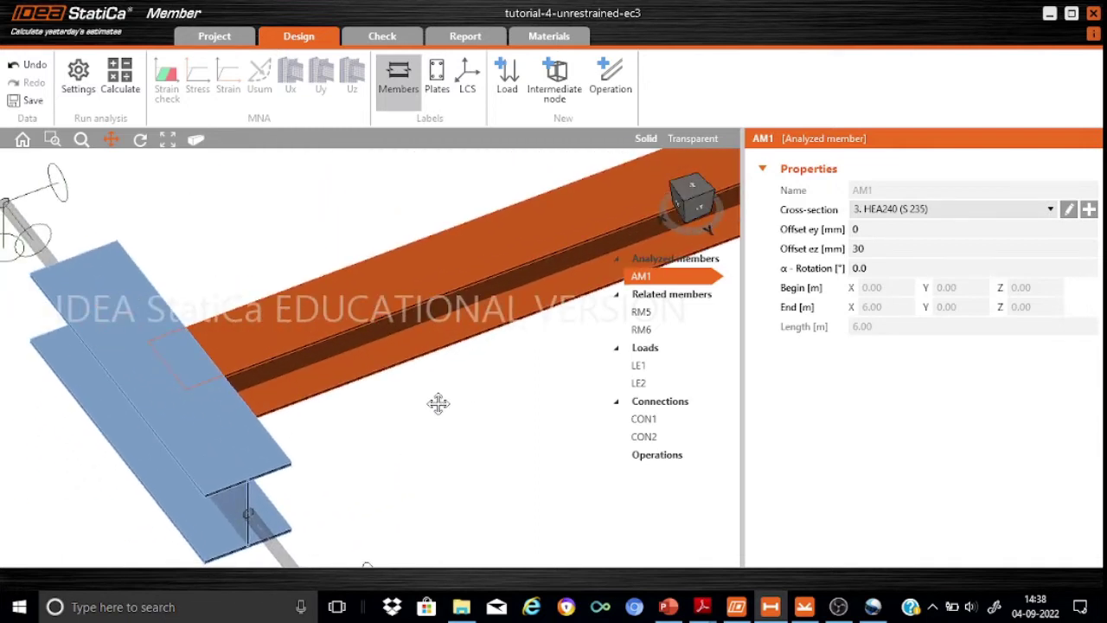
pyautogui.click(685, 204)
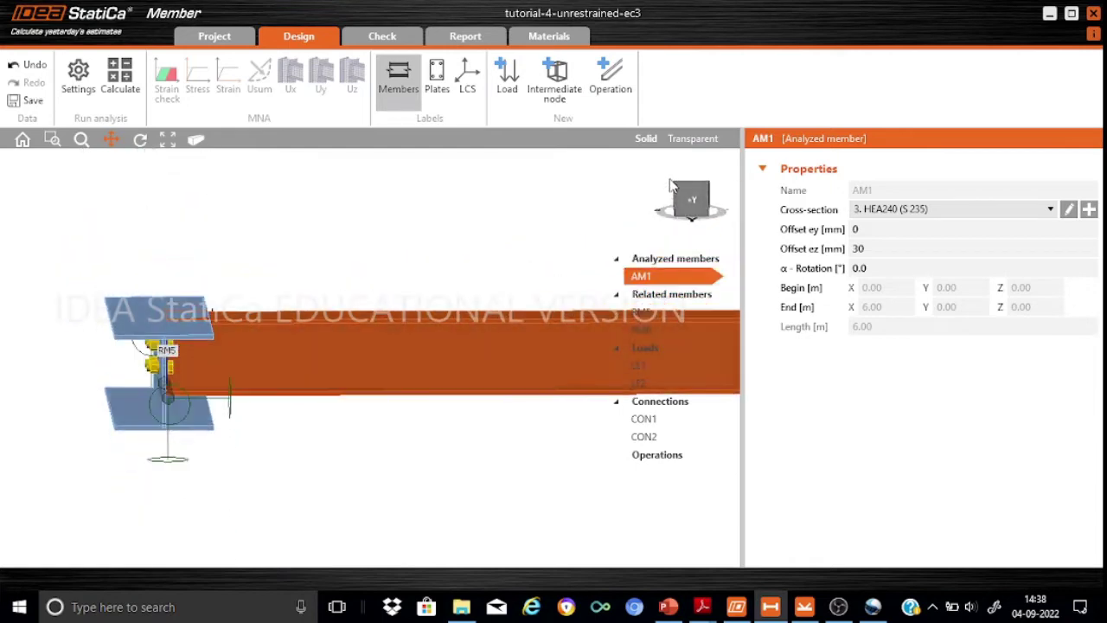
pyautogui.click(664, 178)
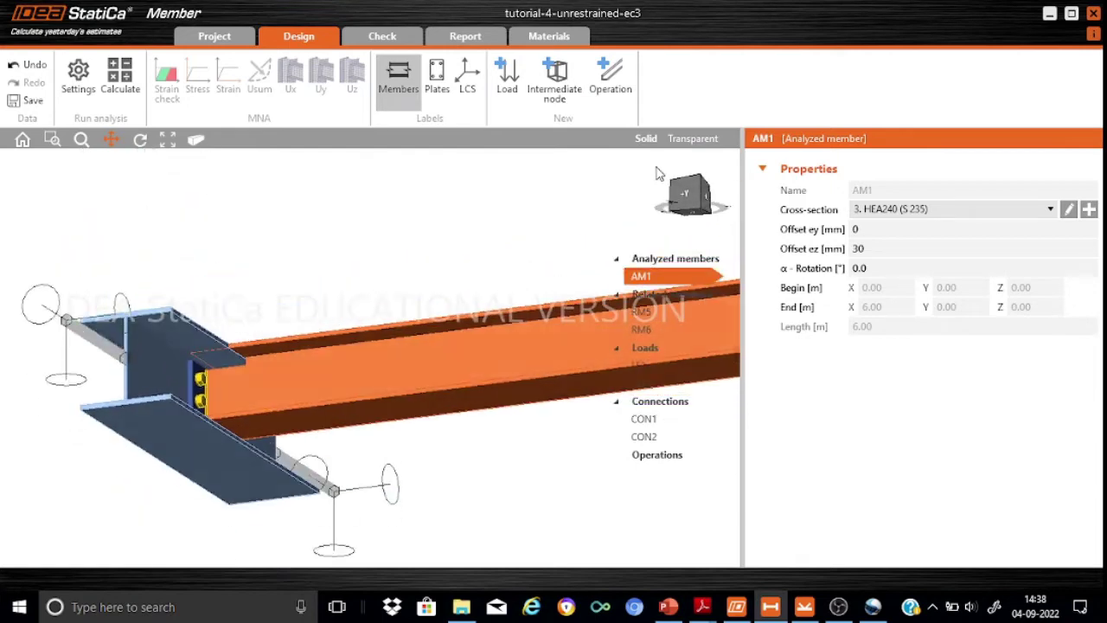
pyautogui.click(660, 175)
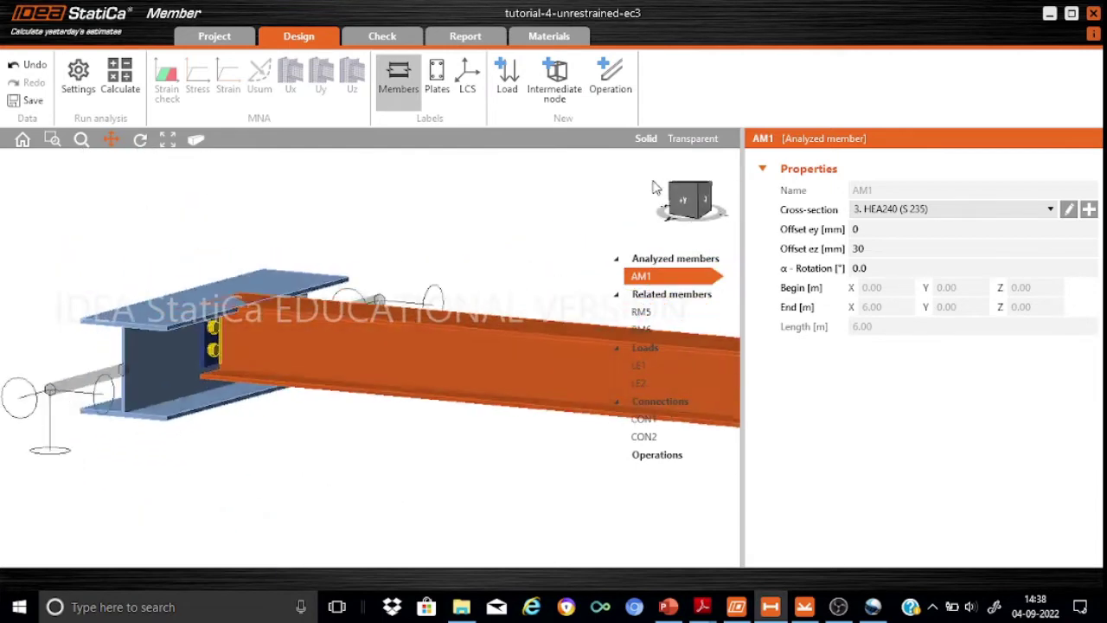
pyautogui.moveTo(655, 184); pyautogui.dragTo(662, 188)
pyautogui.click(661, 185)
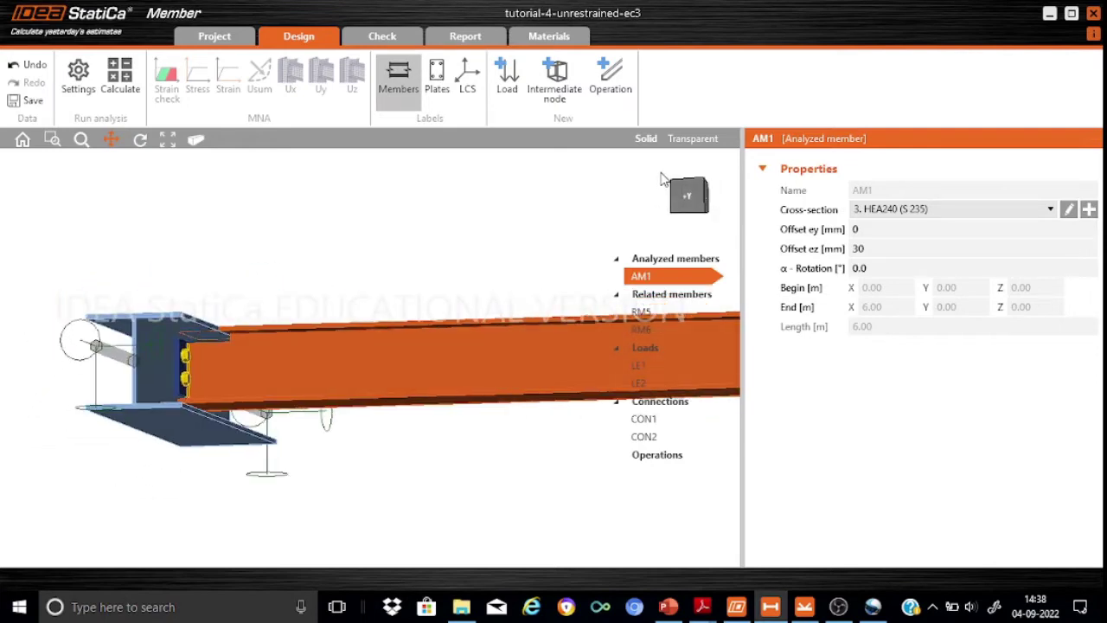
pyautogui.click(687, 192)
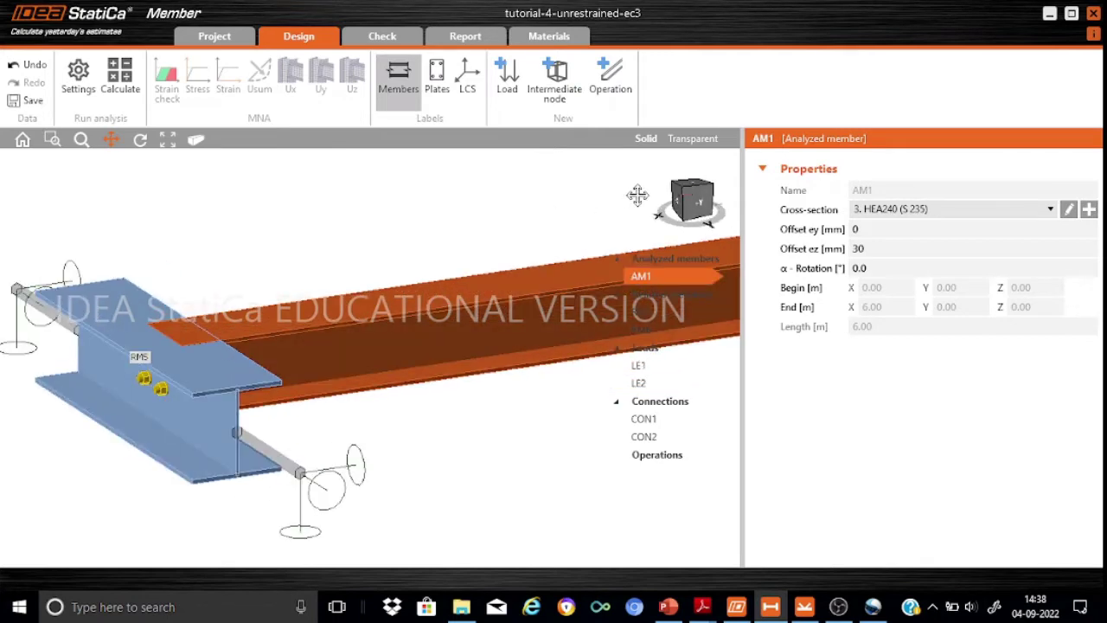
# Step: Switch the 3D view to perspective and display the line loads of load LE1
pyautogui.click(196, 144)
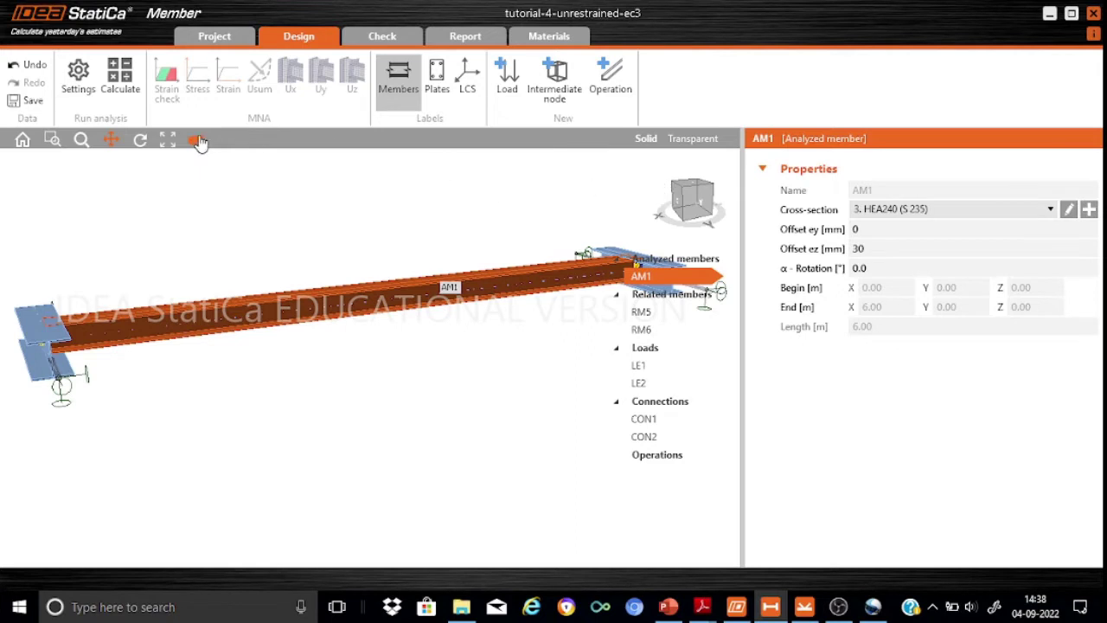
pyautogui.moveTo(682, 188); pyautogui.dragTo(702, 200)
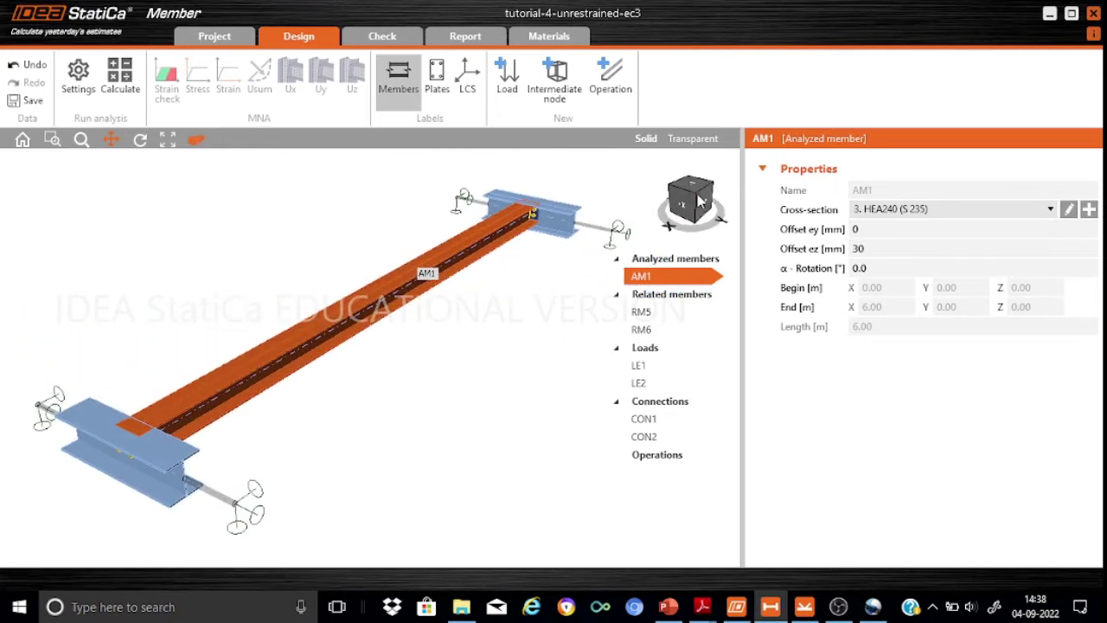
pyautogui.click(649, 364)
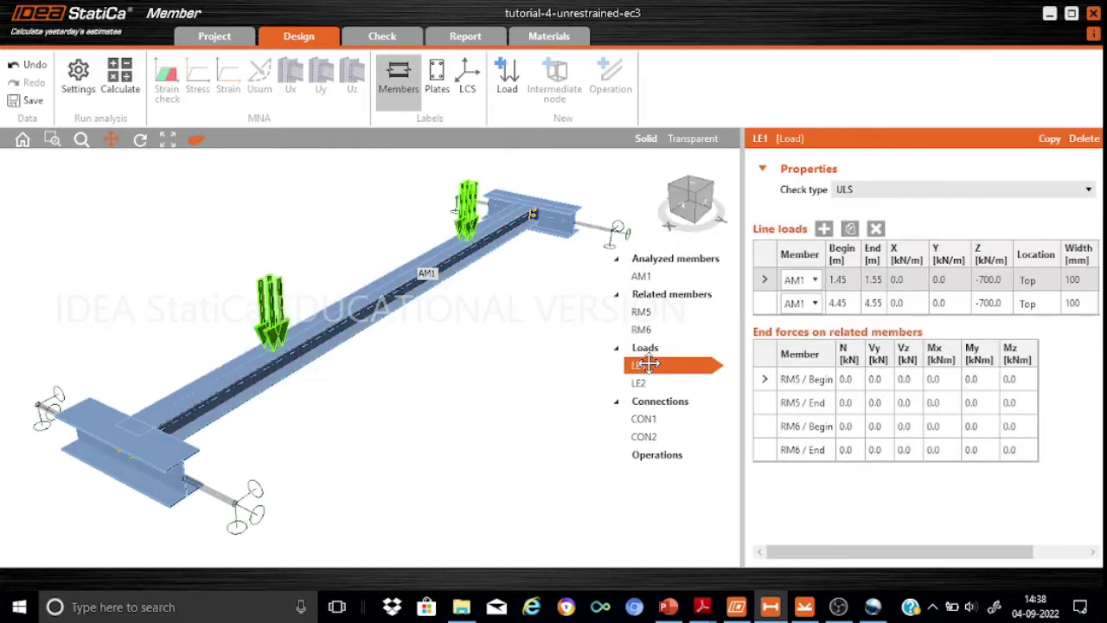
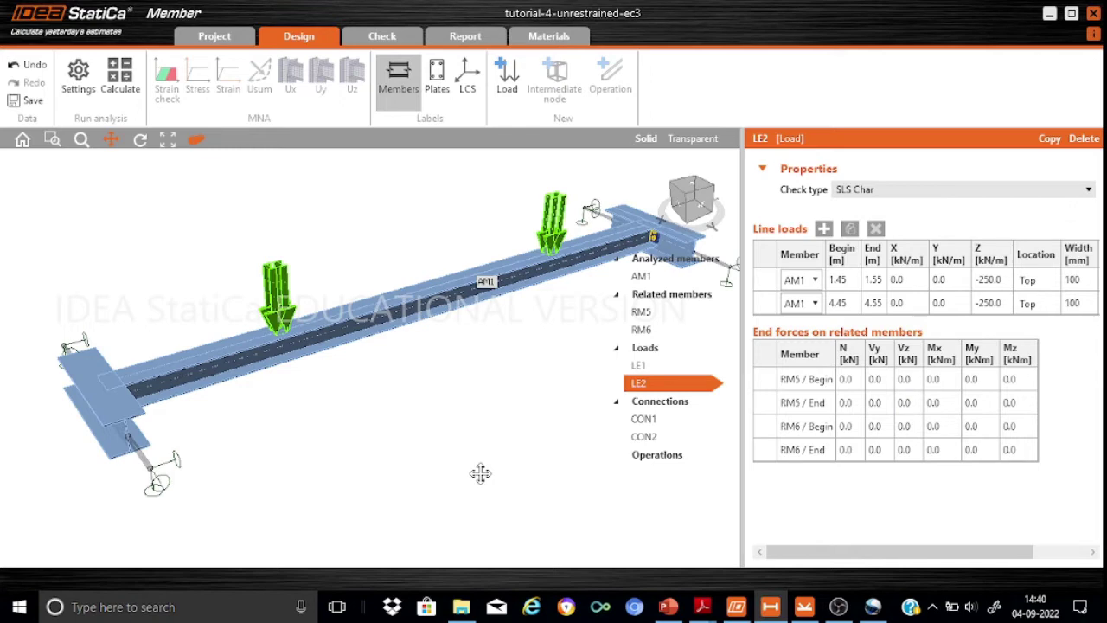
# Step: Open connection CON1 for editing and review the properties of its members AM1 and RM5
pyautogui.click(644, 419)
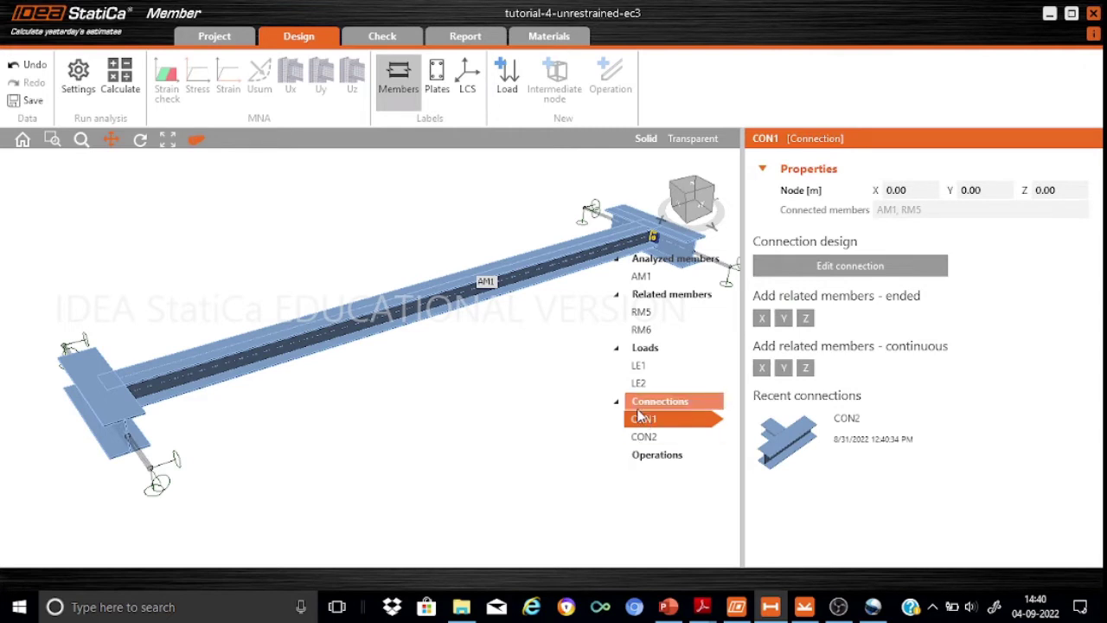
pyautogui.click(856, 268)
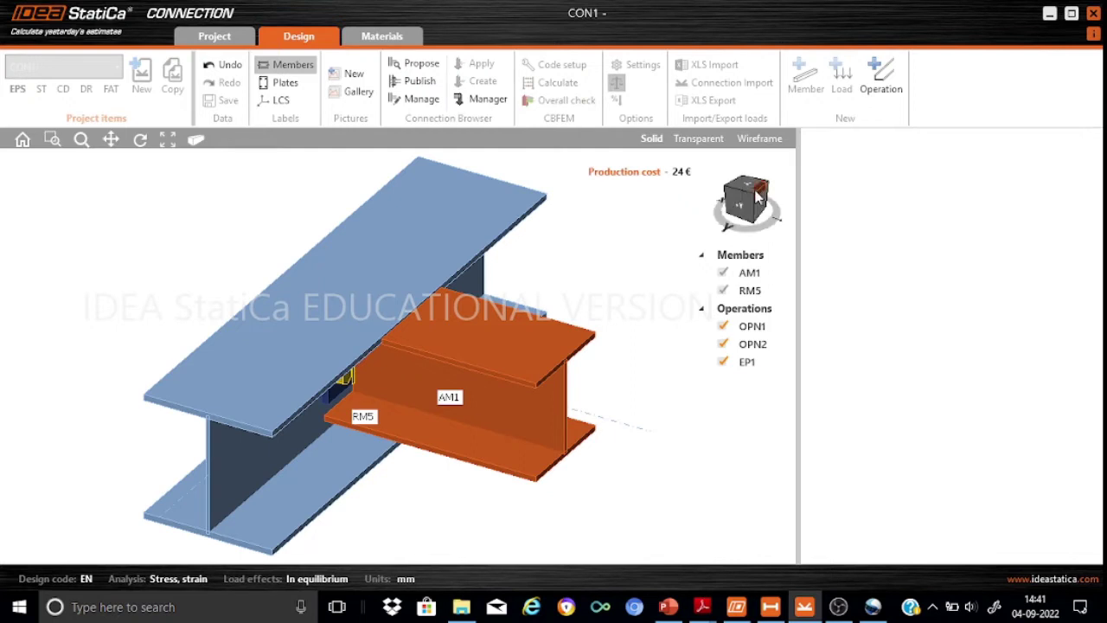
pyautogui.click(762, 195)
pyautogui.click(765, 199)
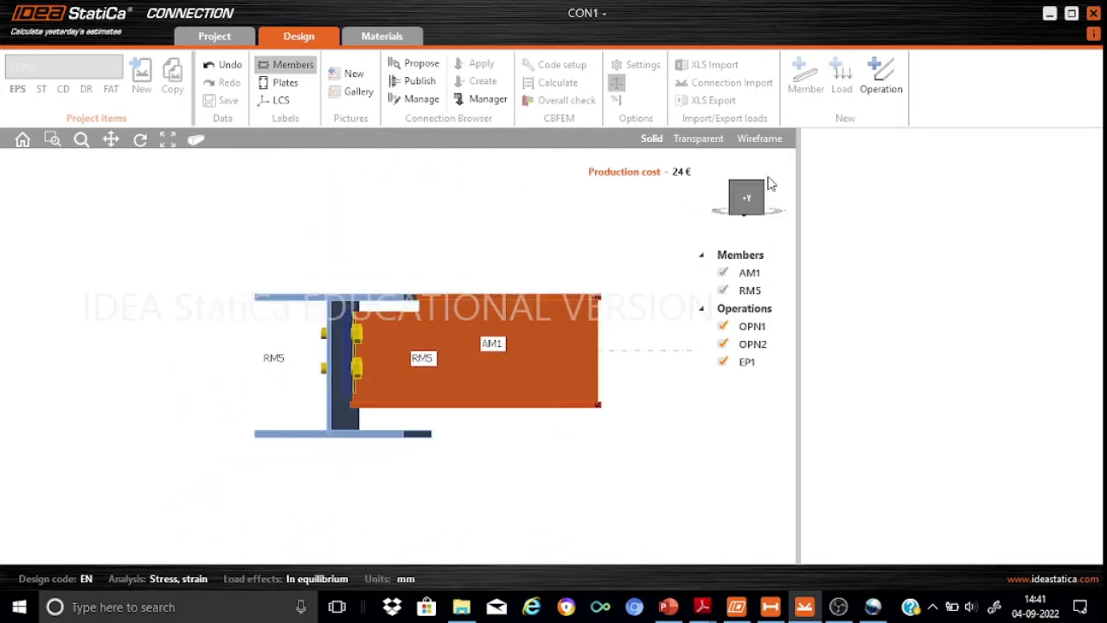
pyautogui.click(765, 274)
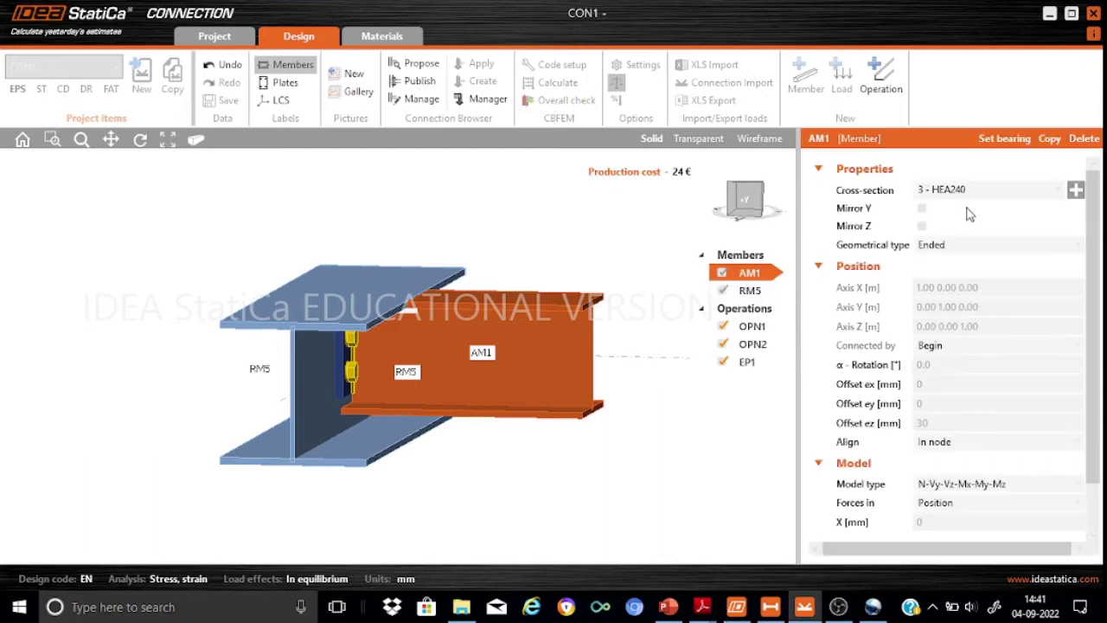
pyautogui.click(764, 291)
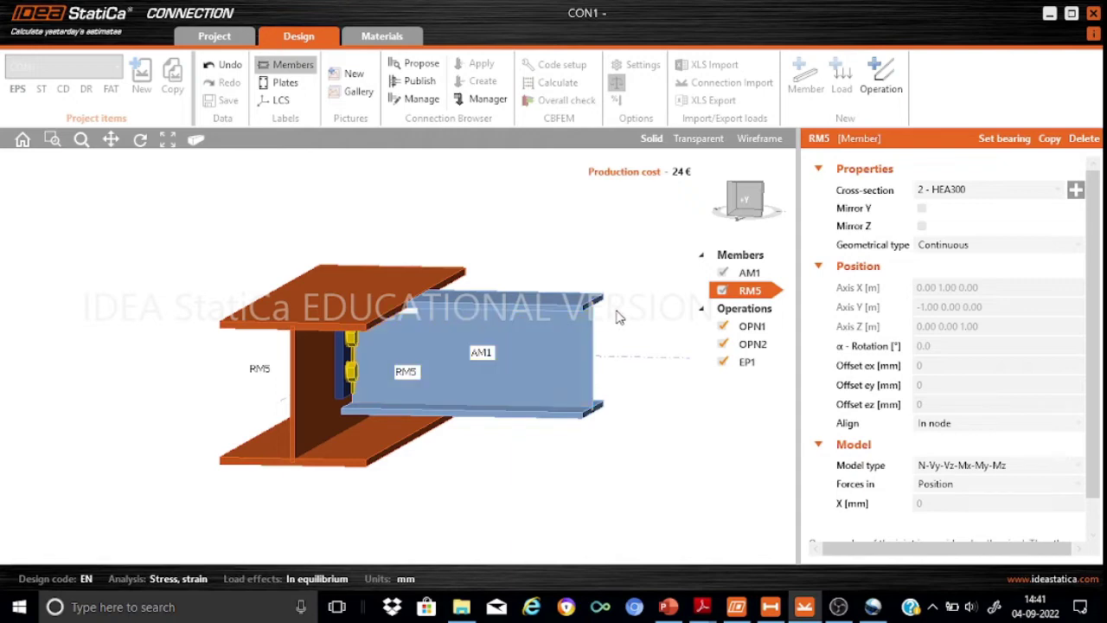
# Step: Inspect the notch operation OPN1 on AM1's top flange, viewing the connection from the side
pyautogui.click(765, 331)
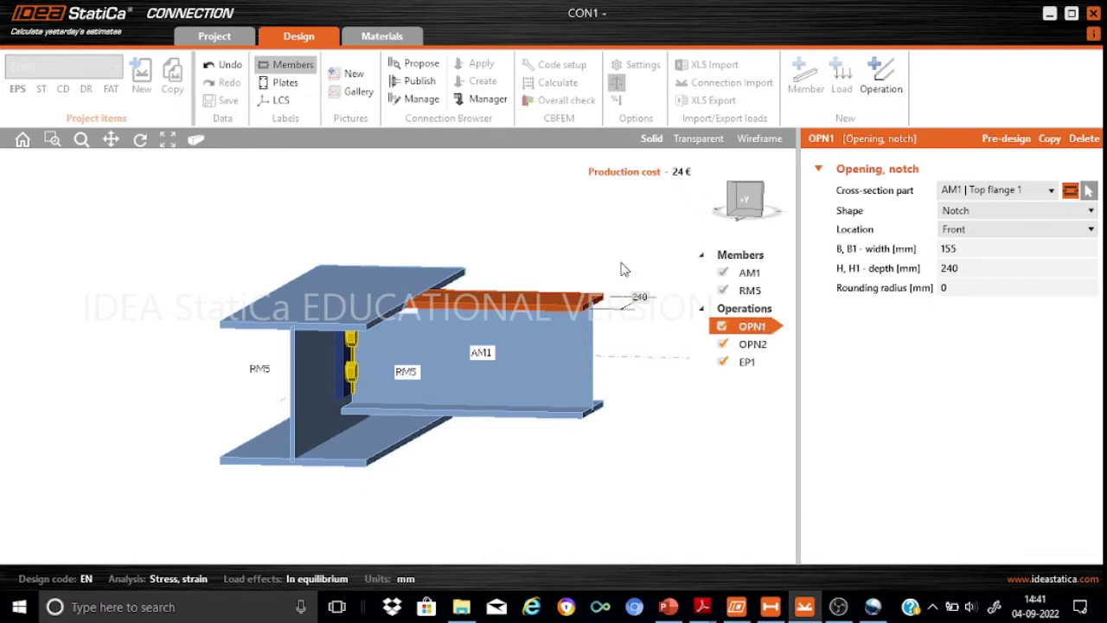
pyautogui.click(737, 192)
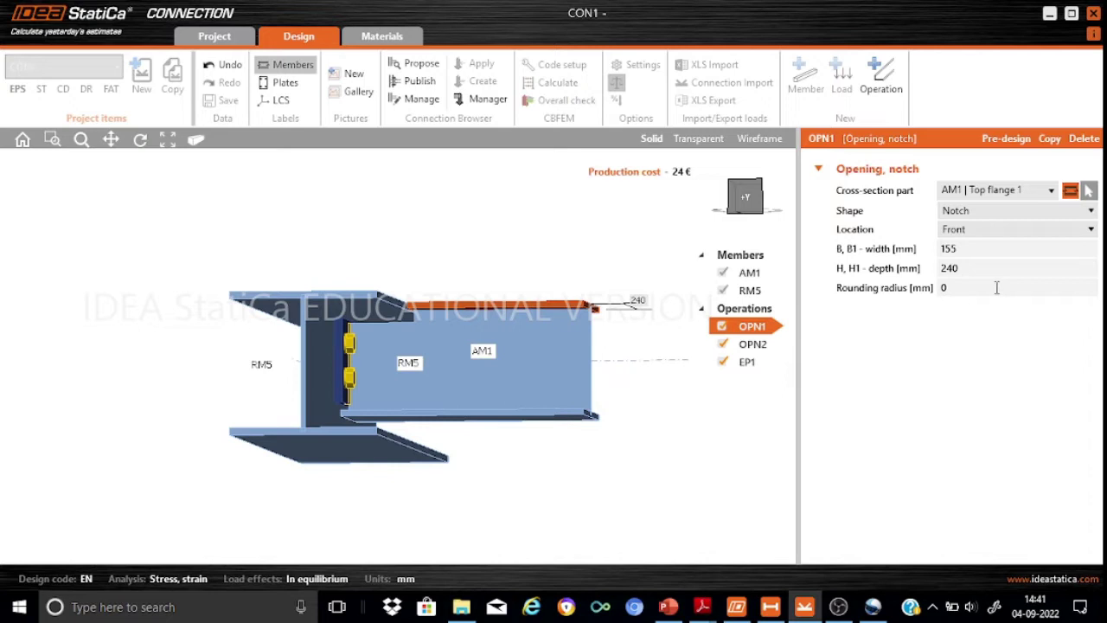
pyautogui.click(744, 192)
pyautogui.click(744, 191)
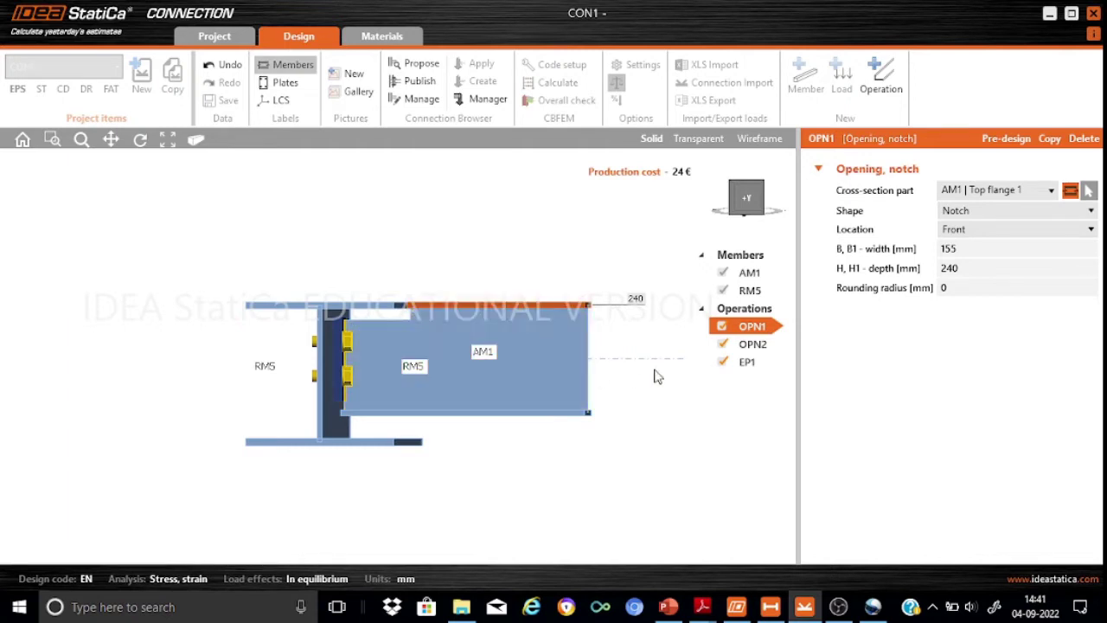
# Step: Inspect the end plate operation EP1, checking its plate dimensions, bolt settings and position on RM5's web
pyautogui.click(755, 370)
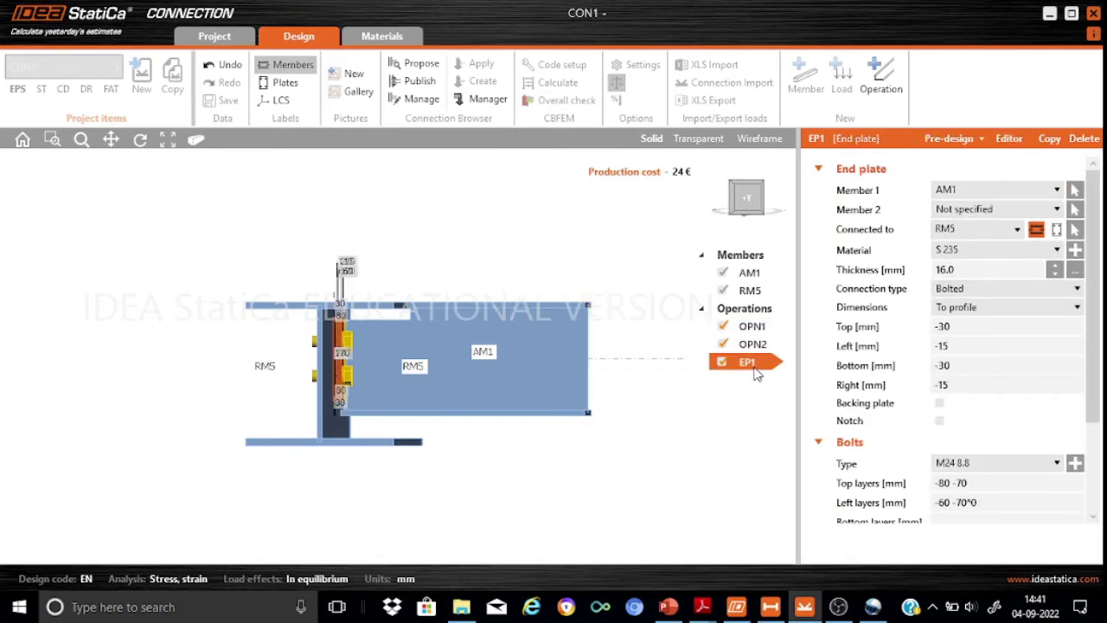
pyautogui.click(734, 183)
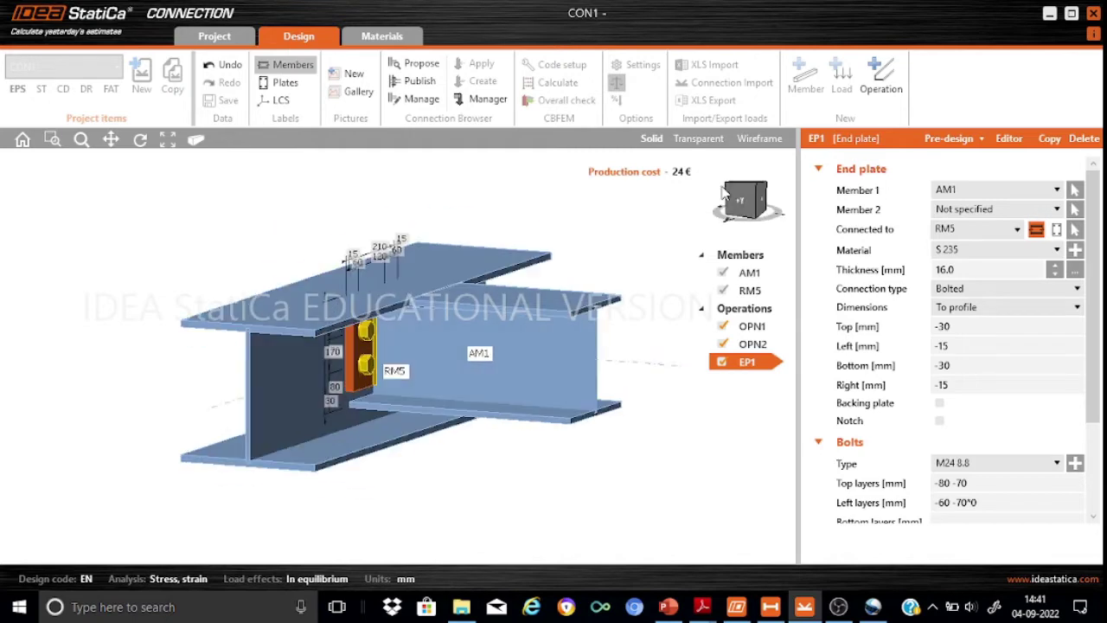
pyautogui.click(750, 194)
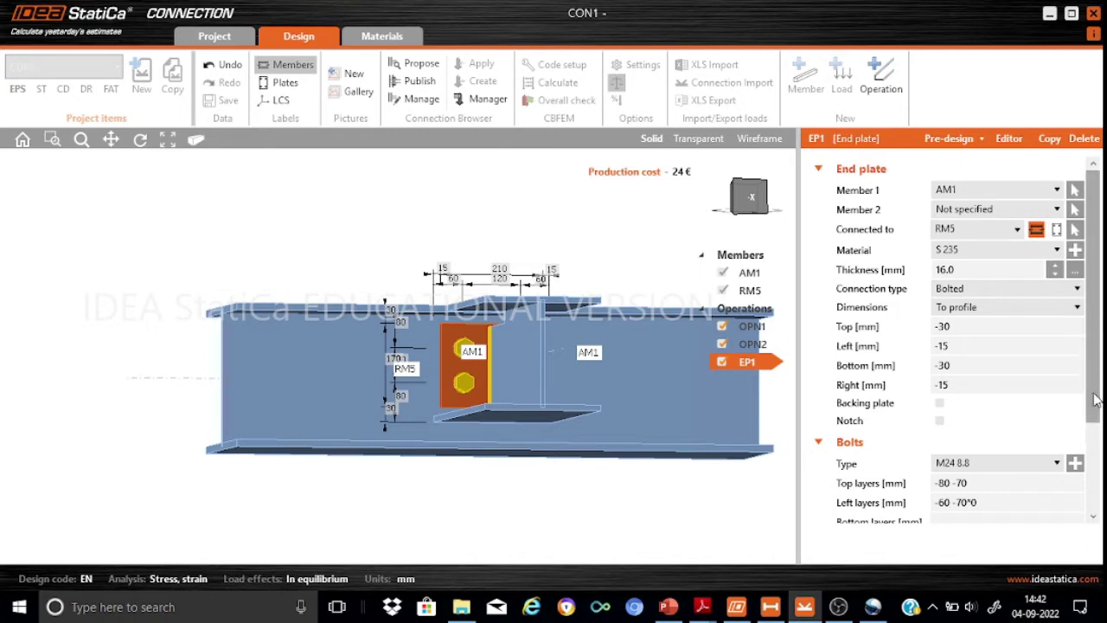
pyautogui.scroll(-3, 1094, 400)
pyautogui.scroll(3, 952, 338)
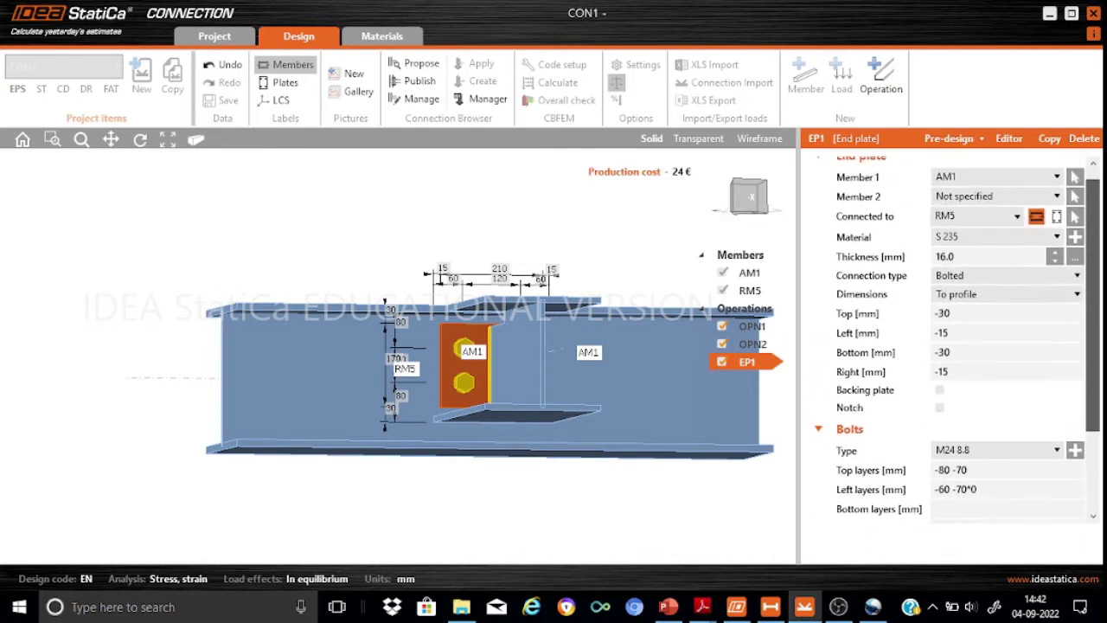
pyautogui.scroll(1, 1022, 322)
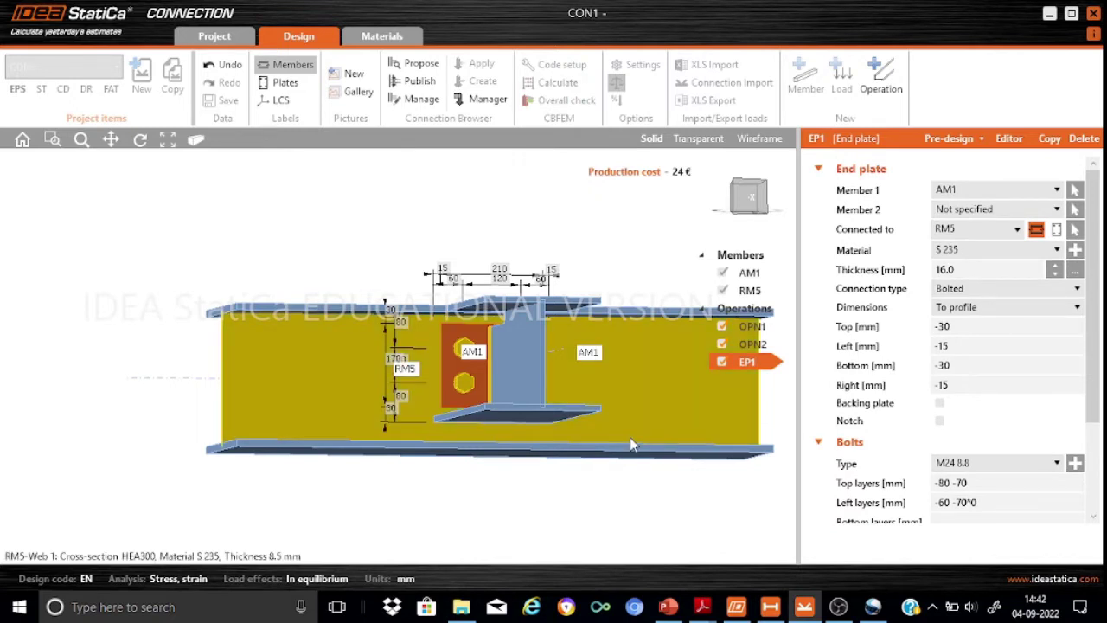
# Step: Return to the member model, open connection CON2 for editing and inspect its joint geometry
pyautogui.click(1048, 13)
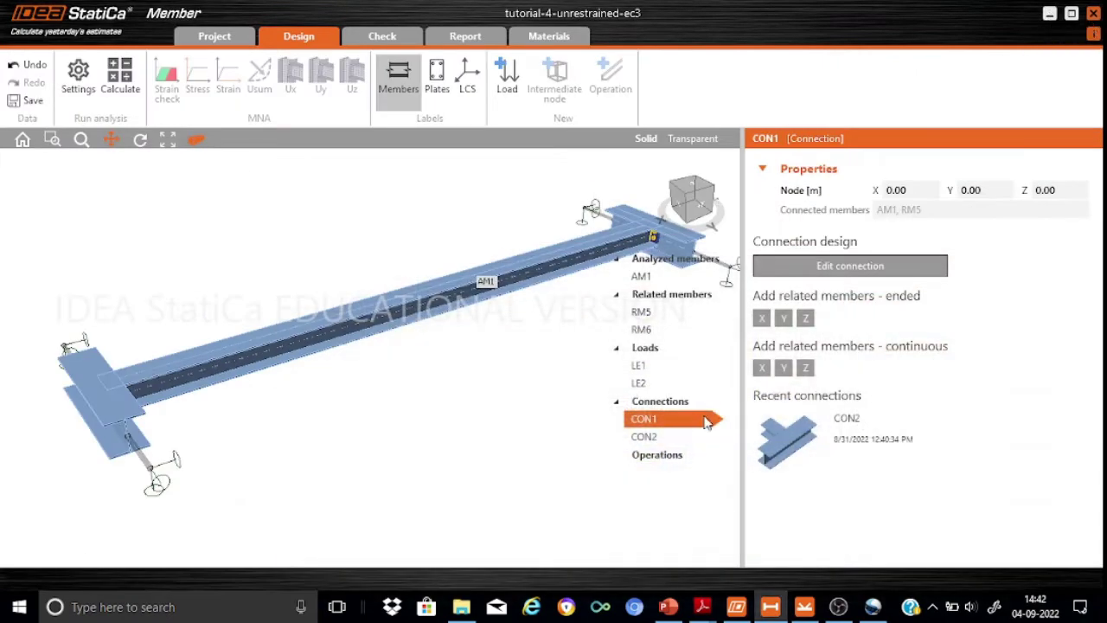
pyautogui.click(651, 438)
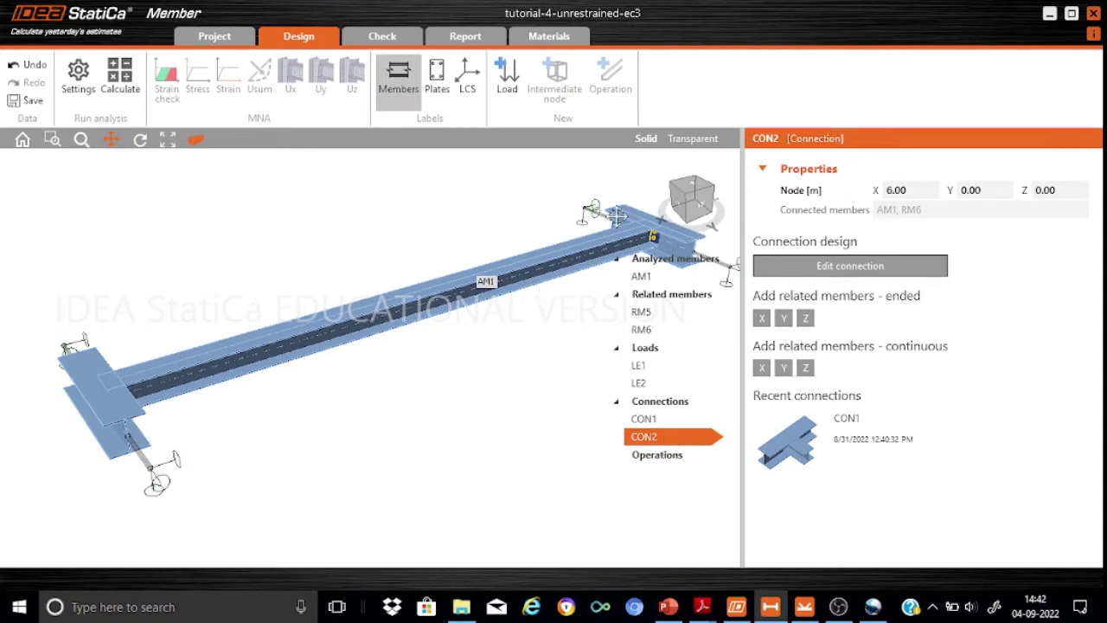
pyautogui.click(861, 268)
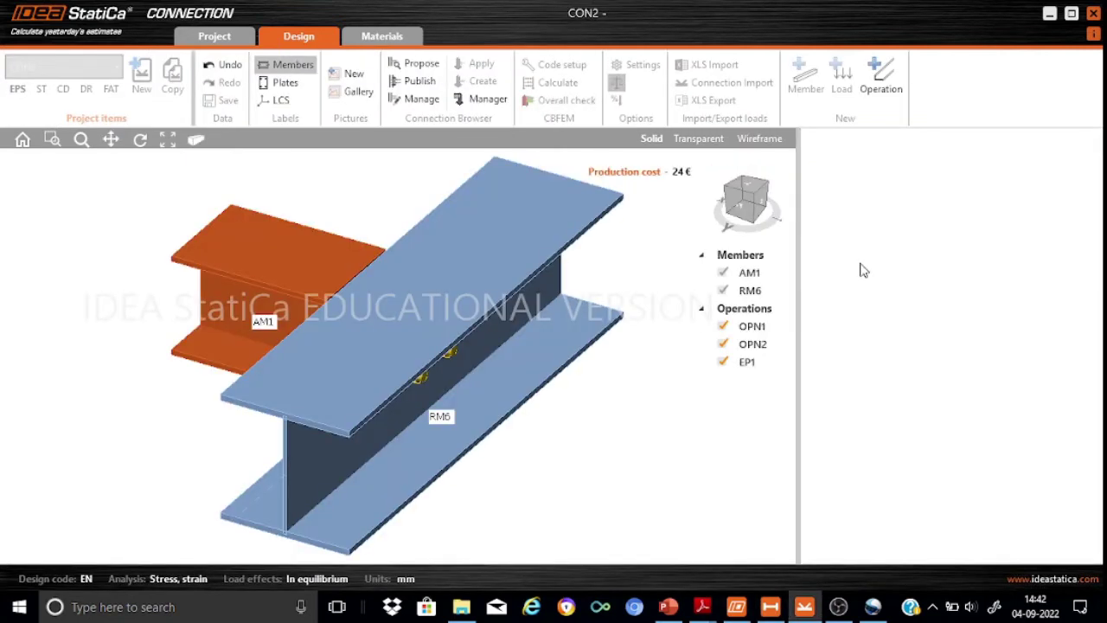
pyautogui.click(748, 197)
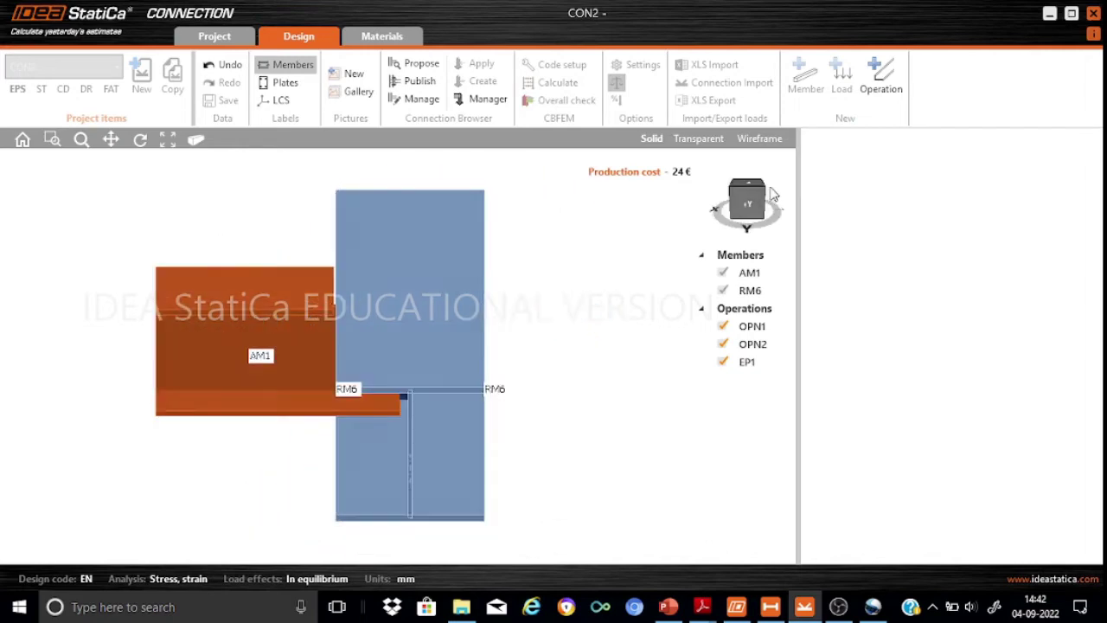
# Step: Examine connection CON2's bolted end plate and beam joint from several angles, and return to the member model
pyautogui.click(778, 185)
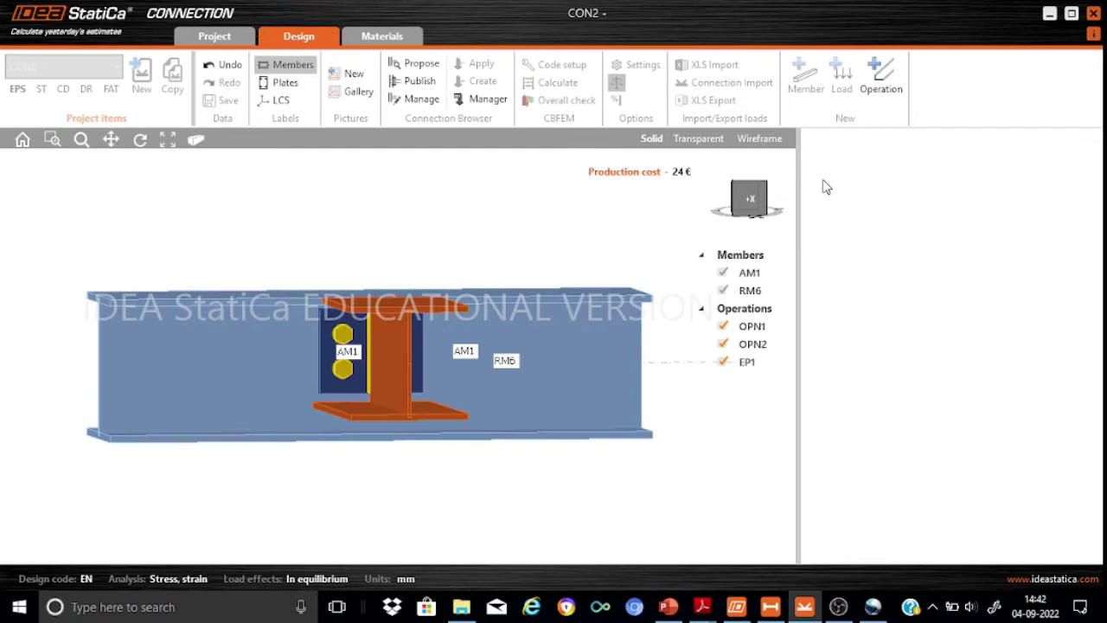
pyautogui.click(768, 184)
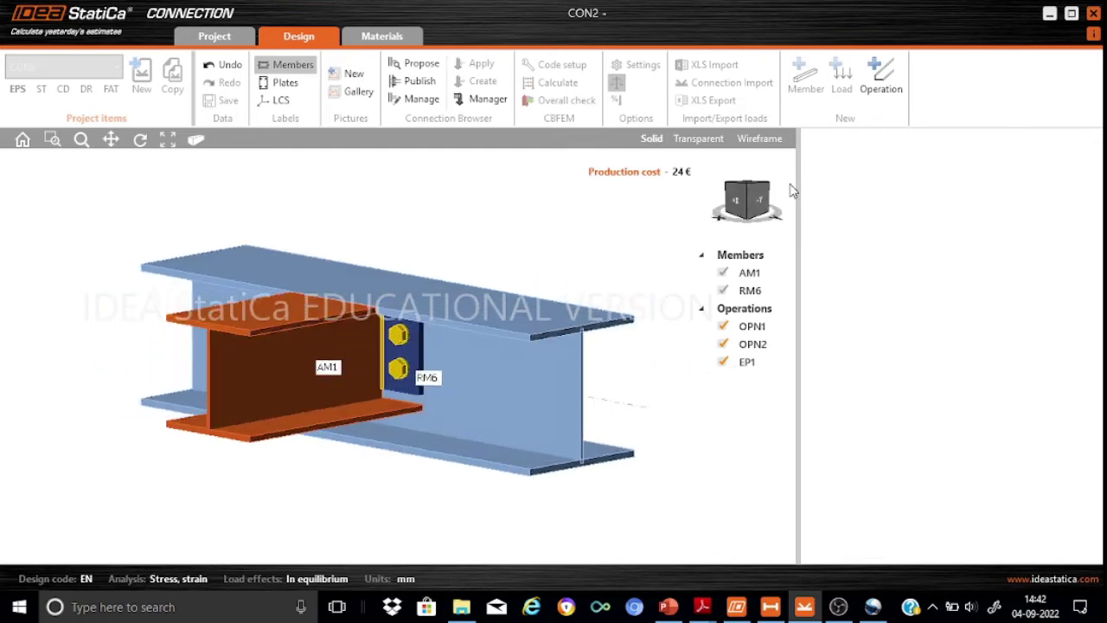
pyautogui.click(1049, 14)
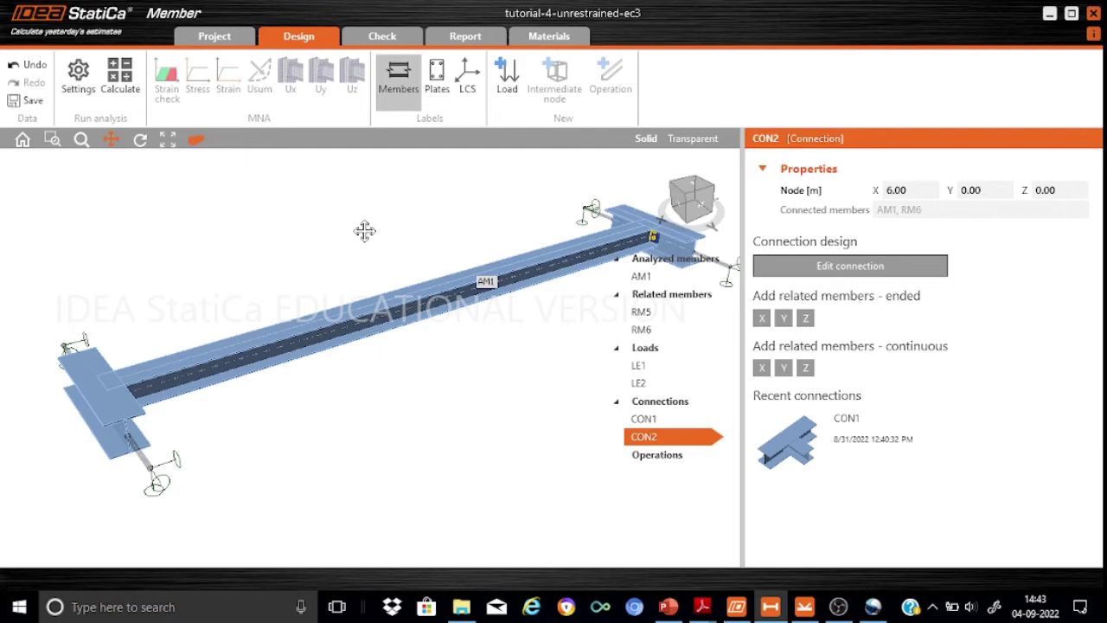
# Step: Run the MNA calculation for the member and show its strain check results on the undeformed mesh
pyautogui.click(125, 83)
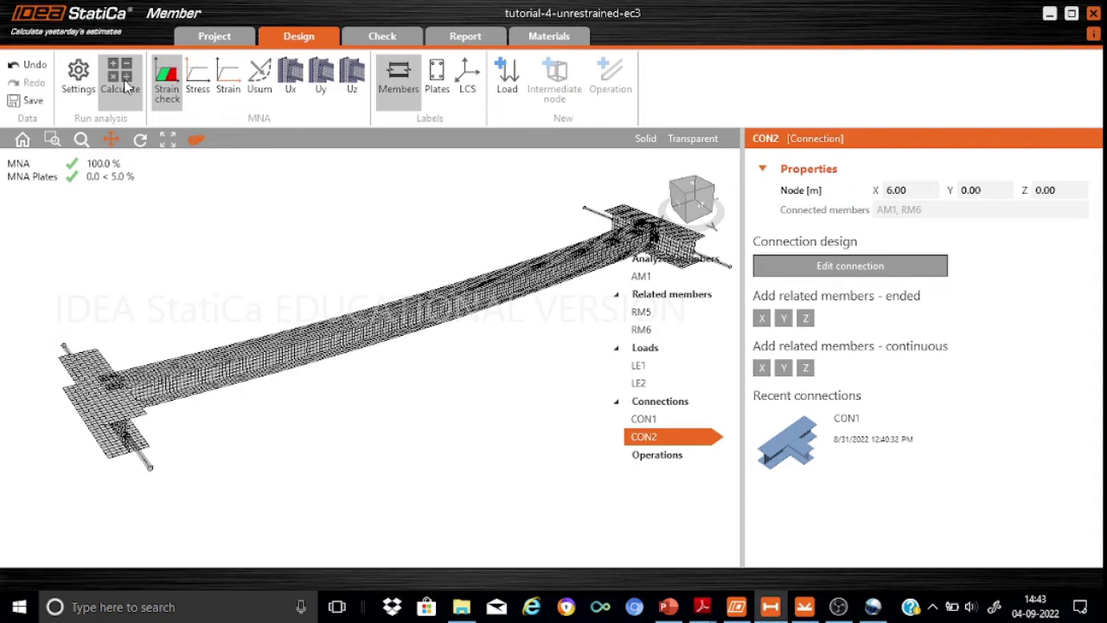
pyautogui.click(384, 37)
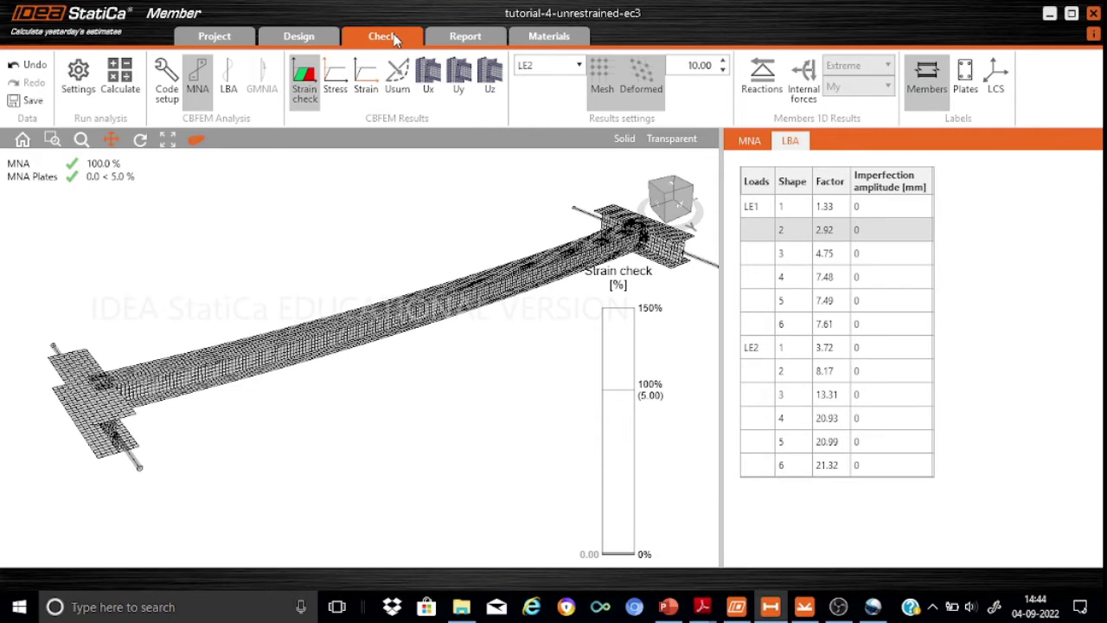
pyautogui.click(654, 94)
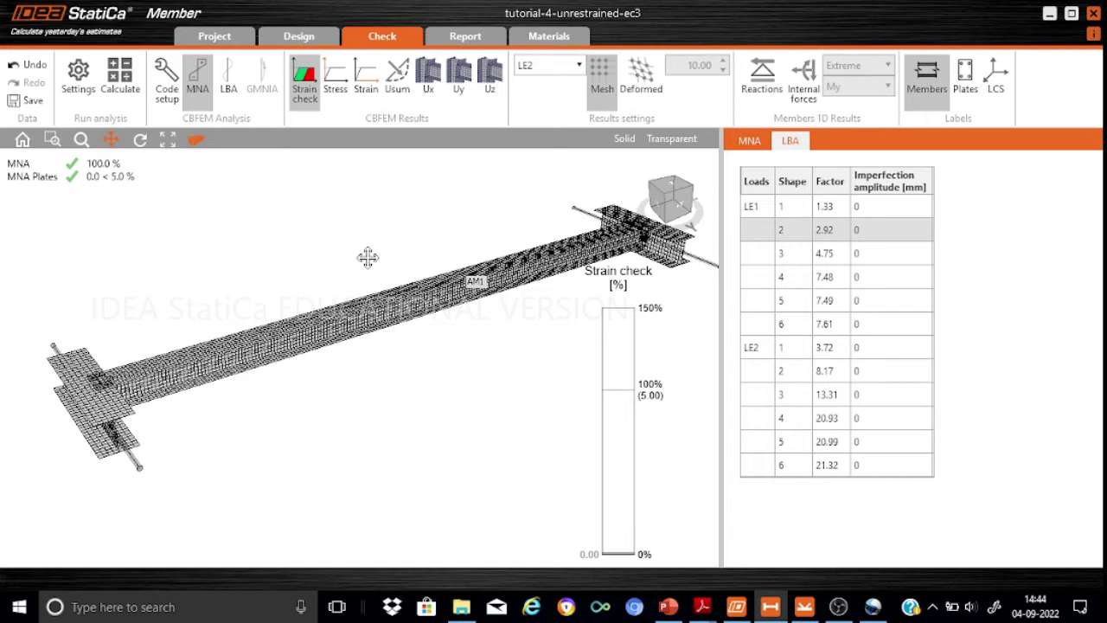
# Step: Display the equivalent stress results for load LE1 and examine the stress distribution along beam AM1
pyautogui.click(336, 87)
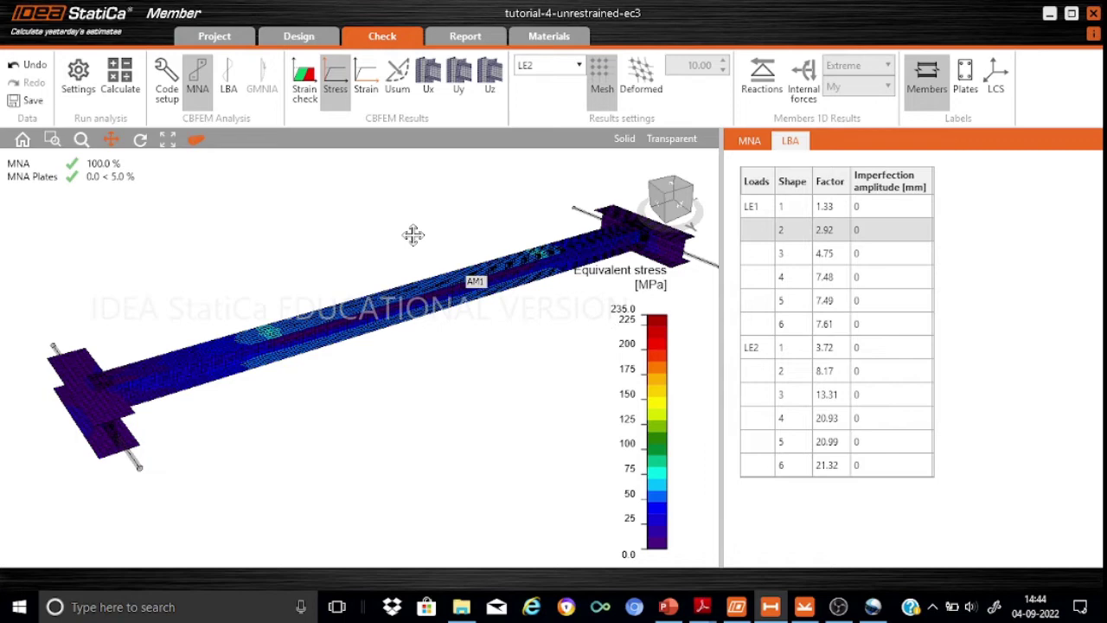
pyautogui.click(580, 65)
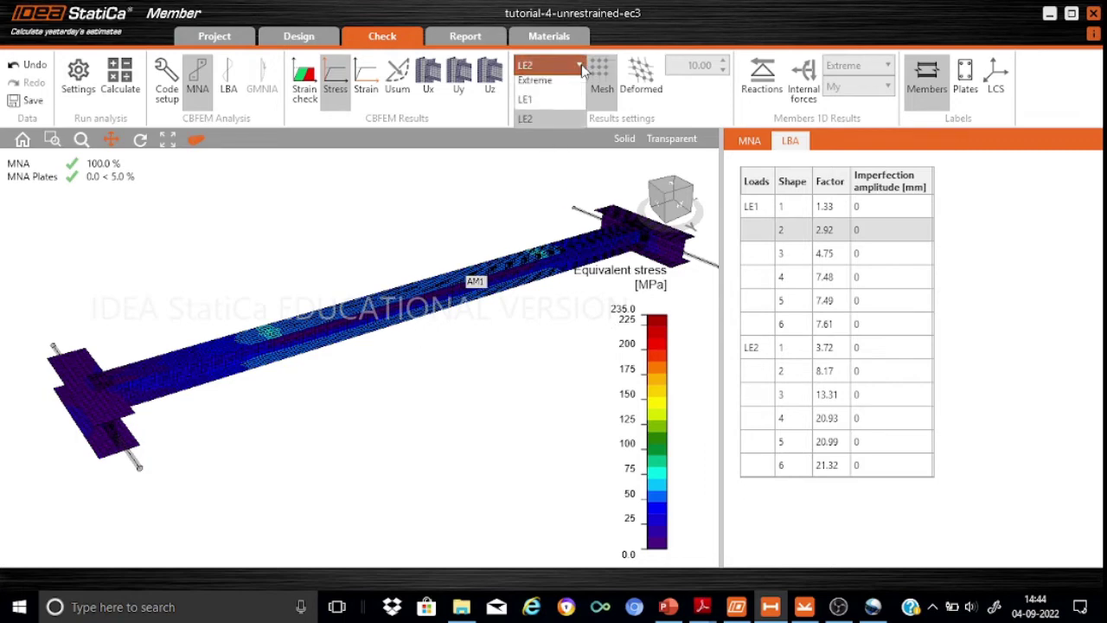
pyautogui.click(525, 105)
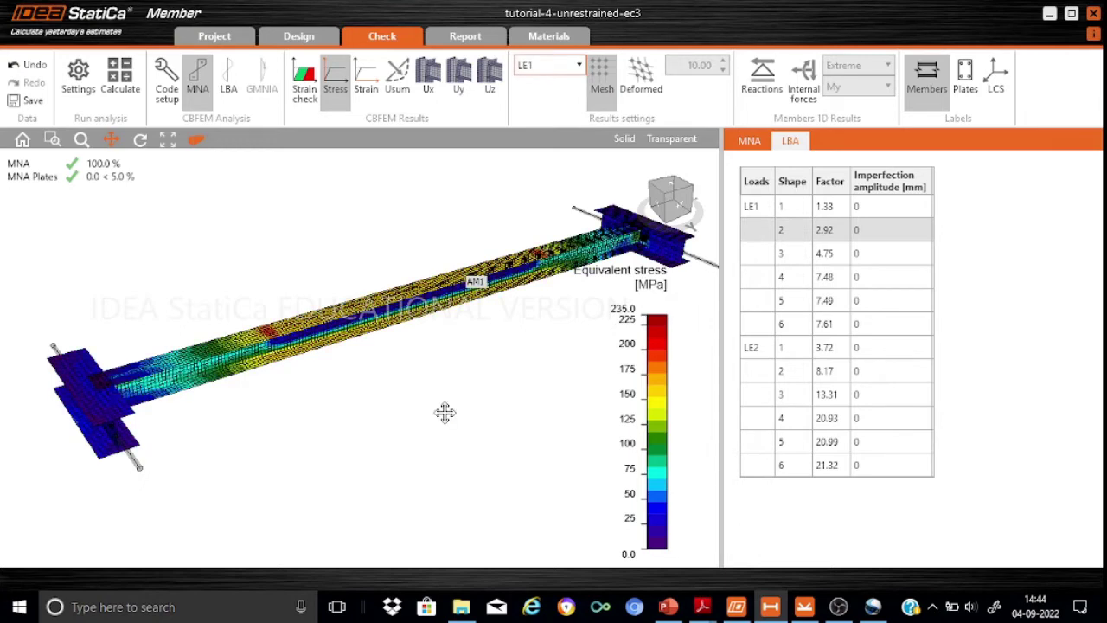
pyautogui.click(667, 195)
pyautogui.moveTo(667, 195); pyautogui.dragTo(674, 198)
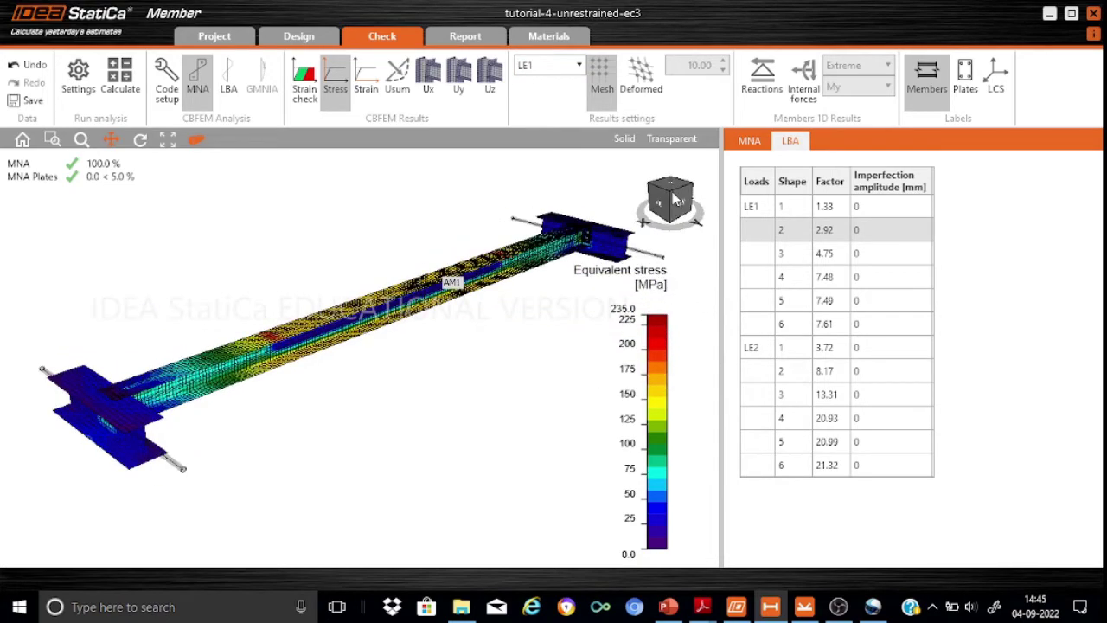
pyautogui.scroll(5, 295, 404)
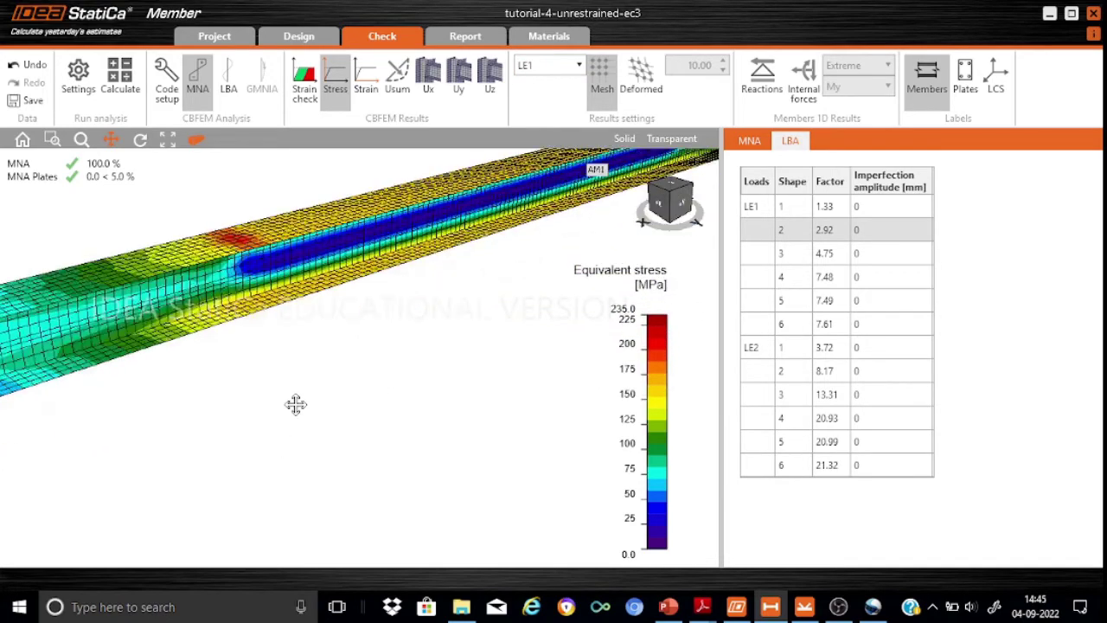
pyautogui.moveTo(295, 404); pyautogui.dragTo(268, 492)
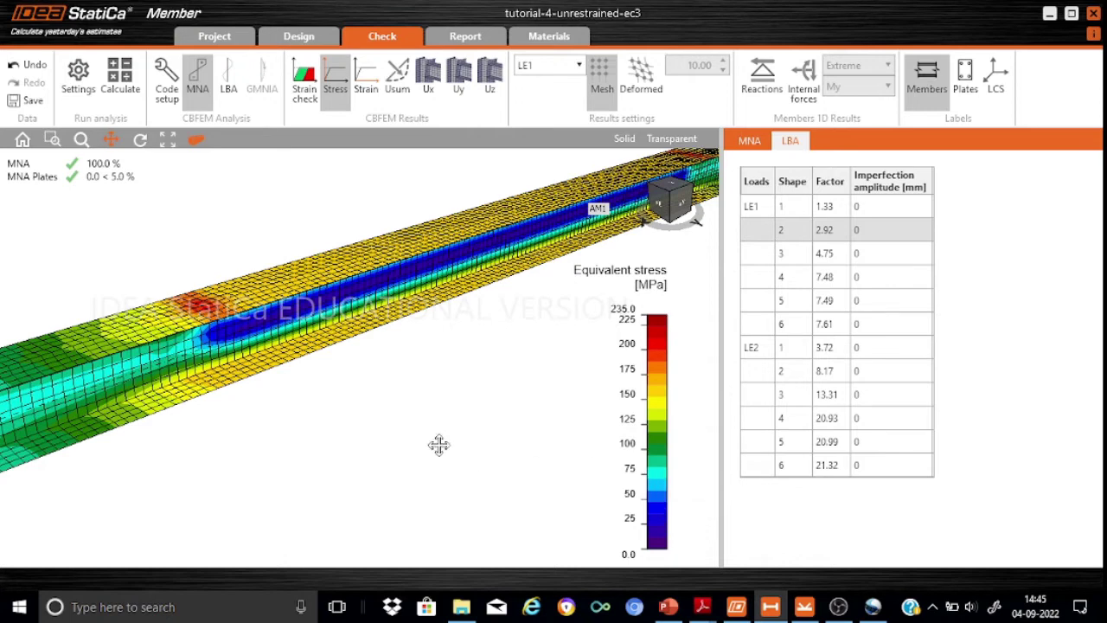
pyautogui.scroll(-5, 438, 445)
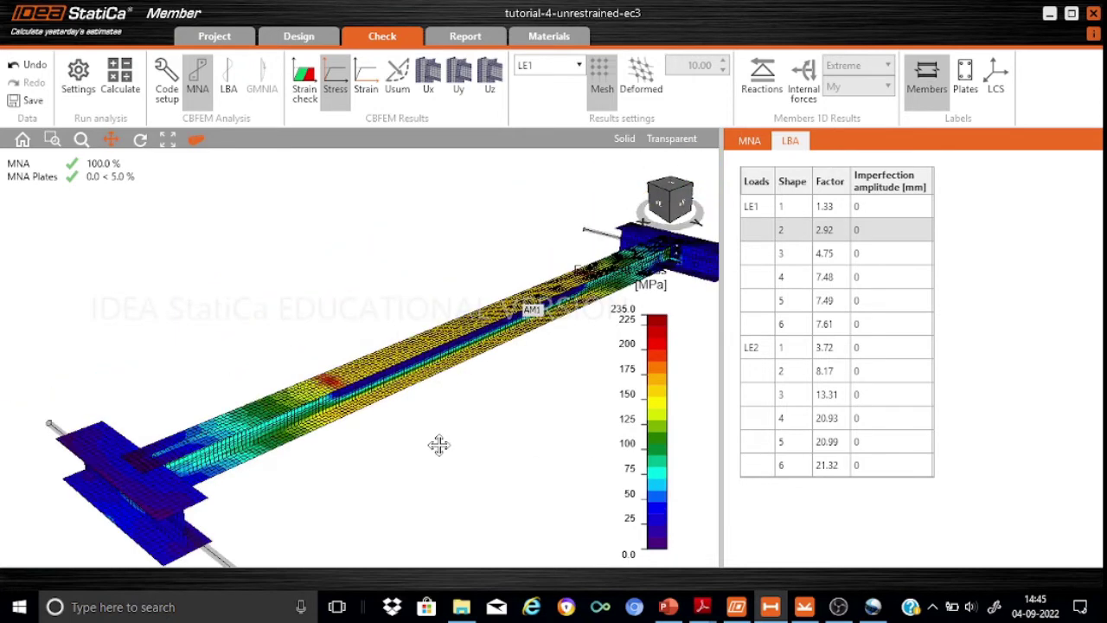
pyautogui.moveTo(407, 445); pyautogui.dragTo(341, 424, button='middle')
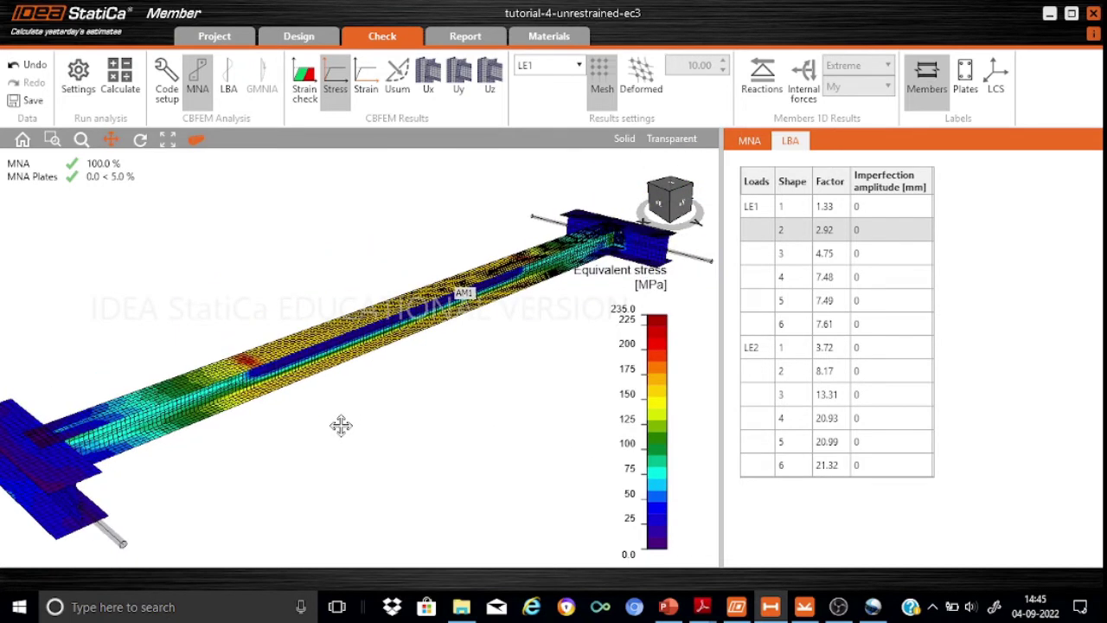
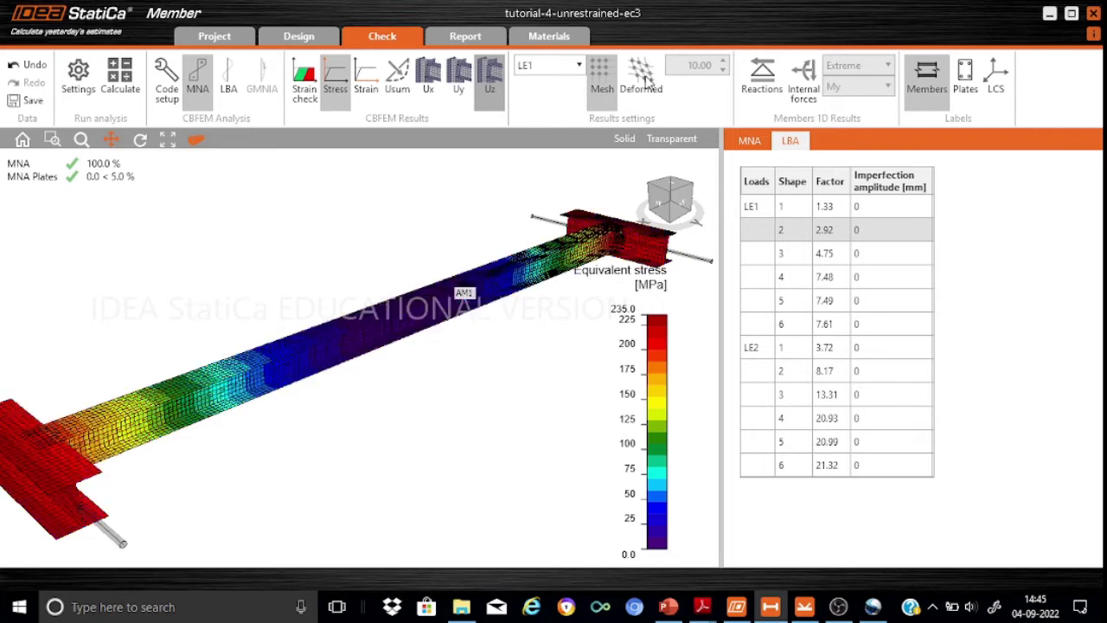
# Step: Show the vertical displacement Uz on the deformed beam for LE1, and compare it with LE2
pyautogui.click(645, 80)
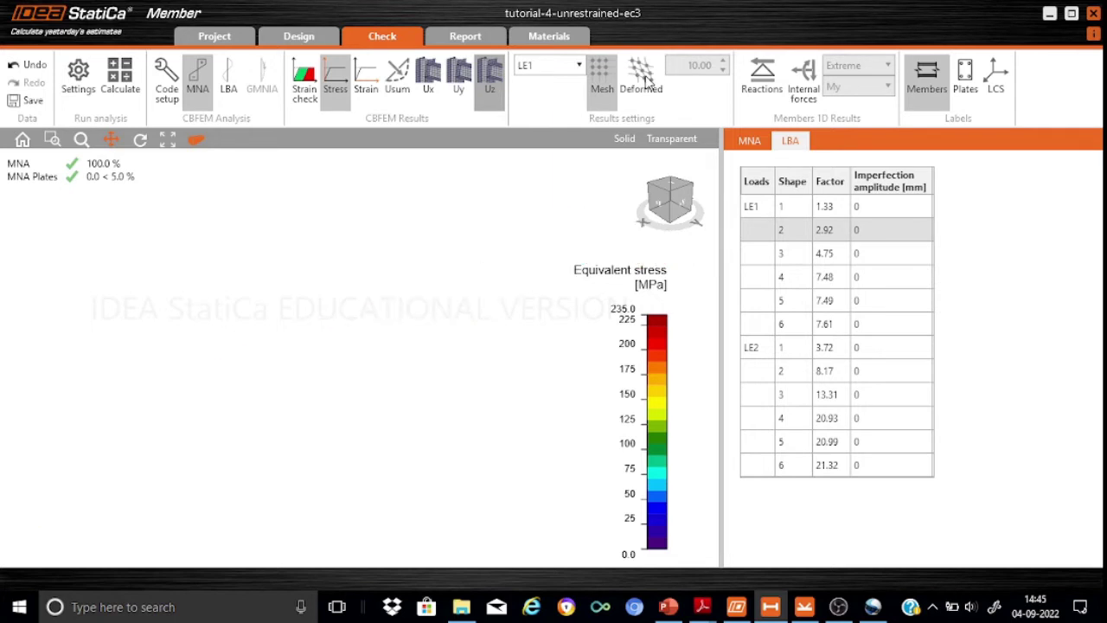
pyautogui.click(645, 75)
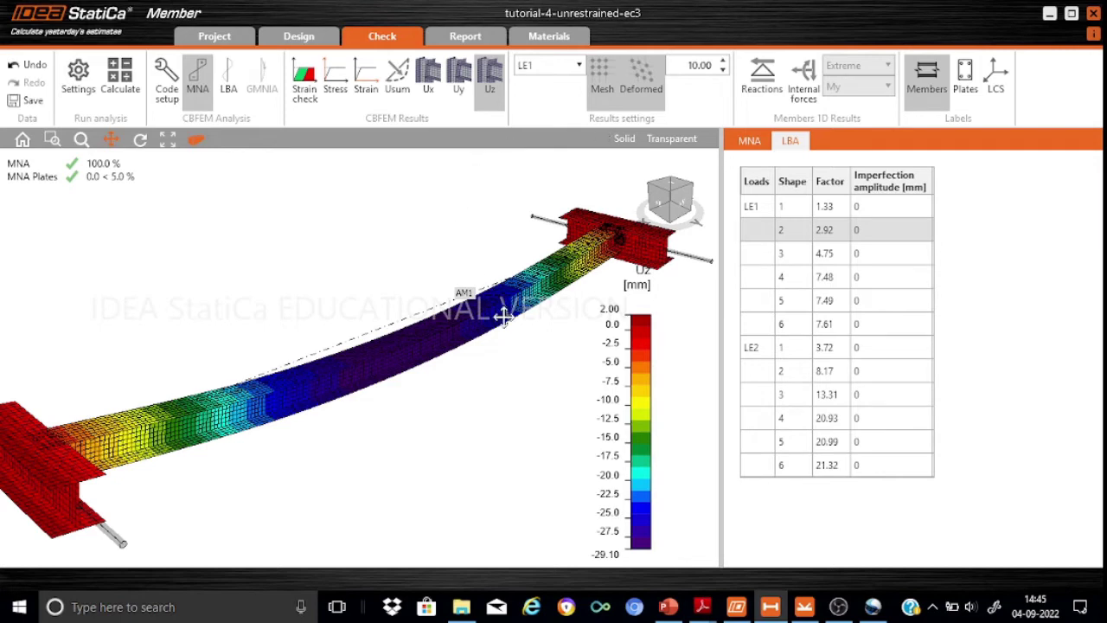
pyautogui.click(578, 65)
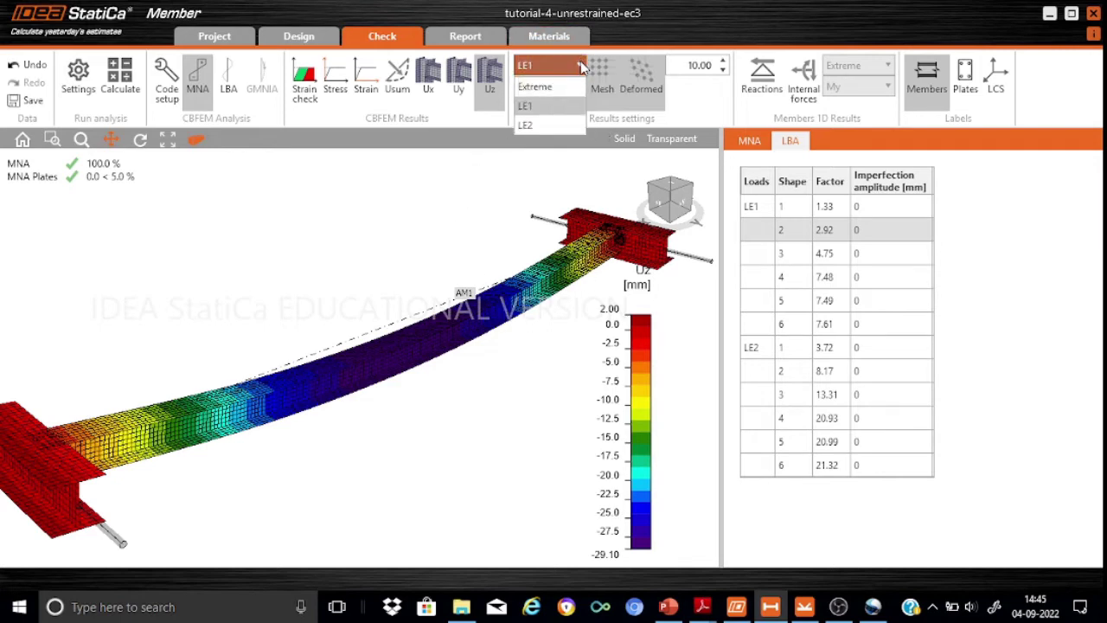
pyautogui.click(538, 125)
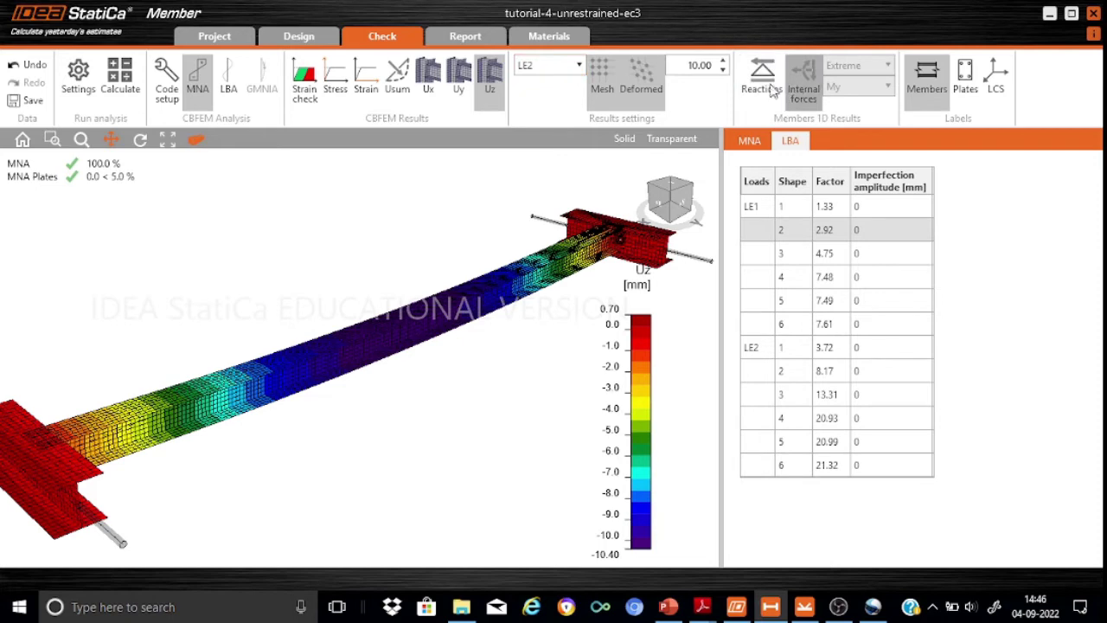
# Step: Turn off the deformed shape and review the My internal force diagram along the beam for LE2 and LE1
pyautogui.click(641, 84)
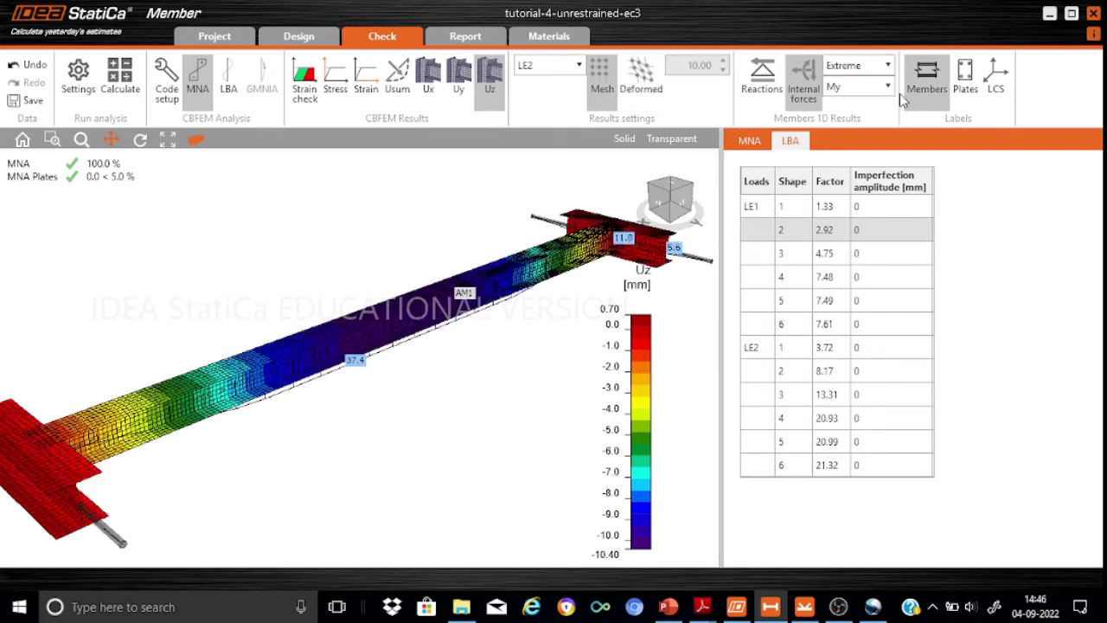
pyautogui.moveTo(434, 398); pyautogui.dragTo(400, 358)
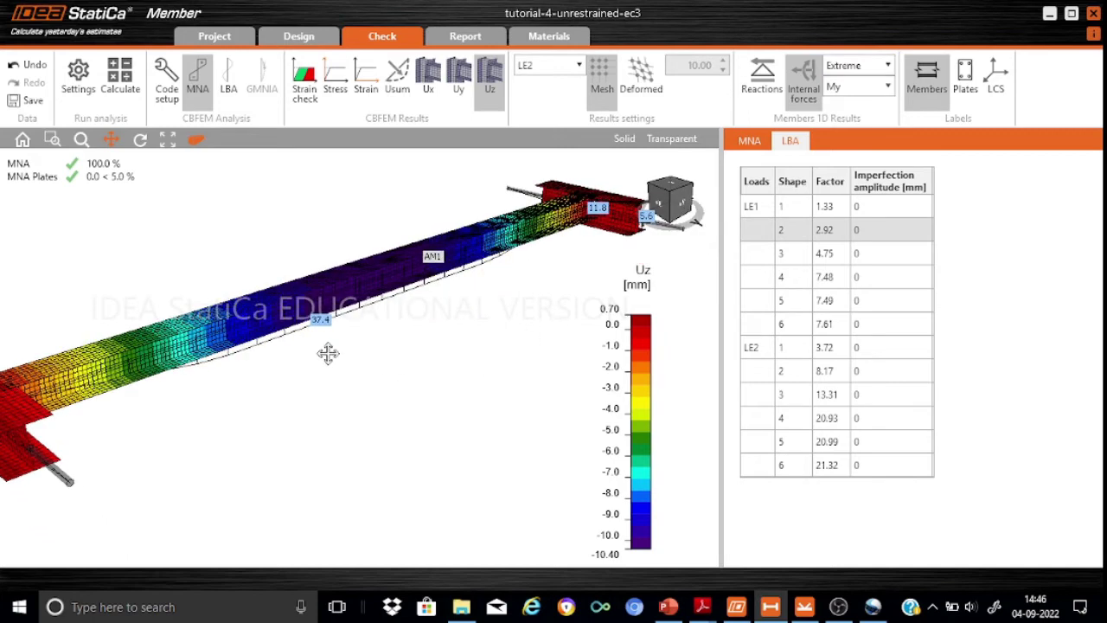
pyautogui.click(576, 71)
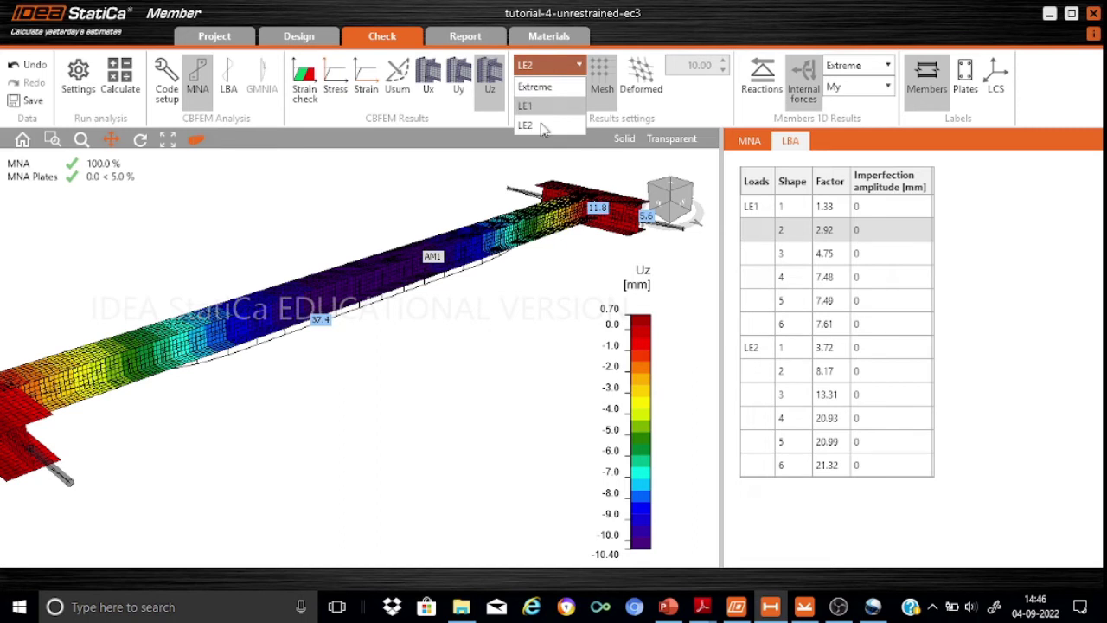
pyautogui.press('Return')
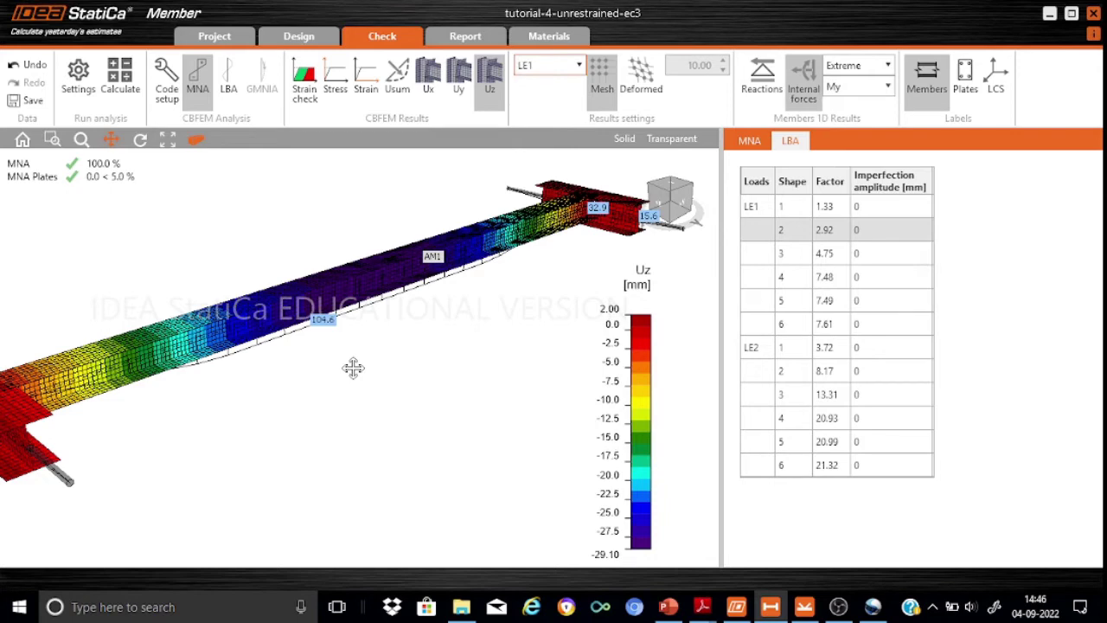
pyautogui.scroll(3, 353, 368)
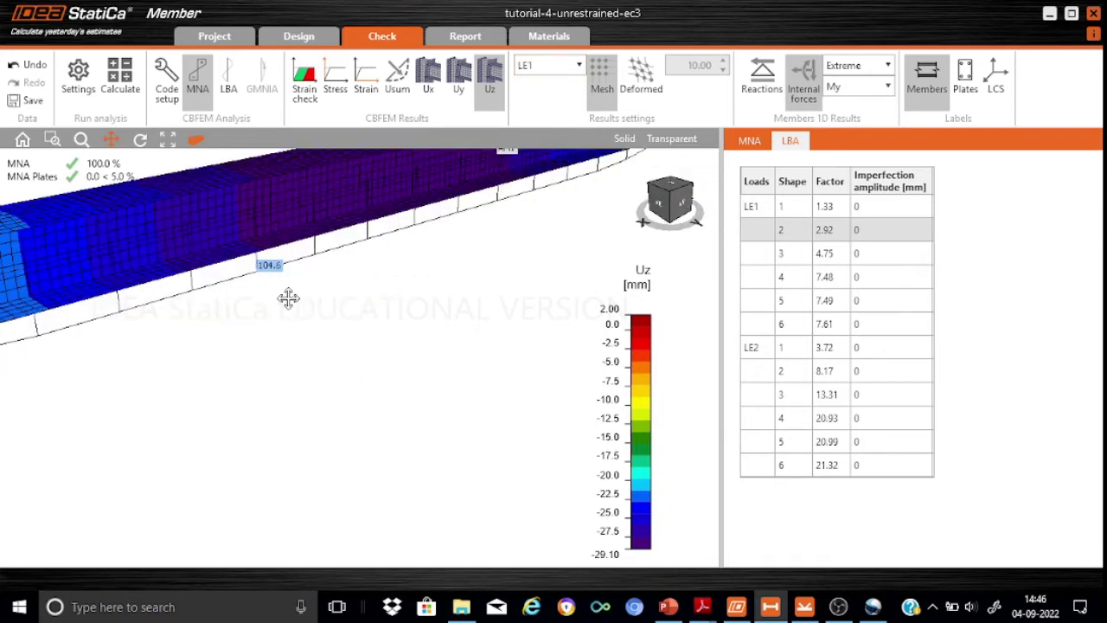
pyautogui.scroll(-2, 322, 295)
pyautogui.scroll(-1, 322, 295)
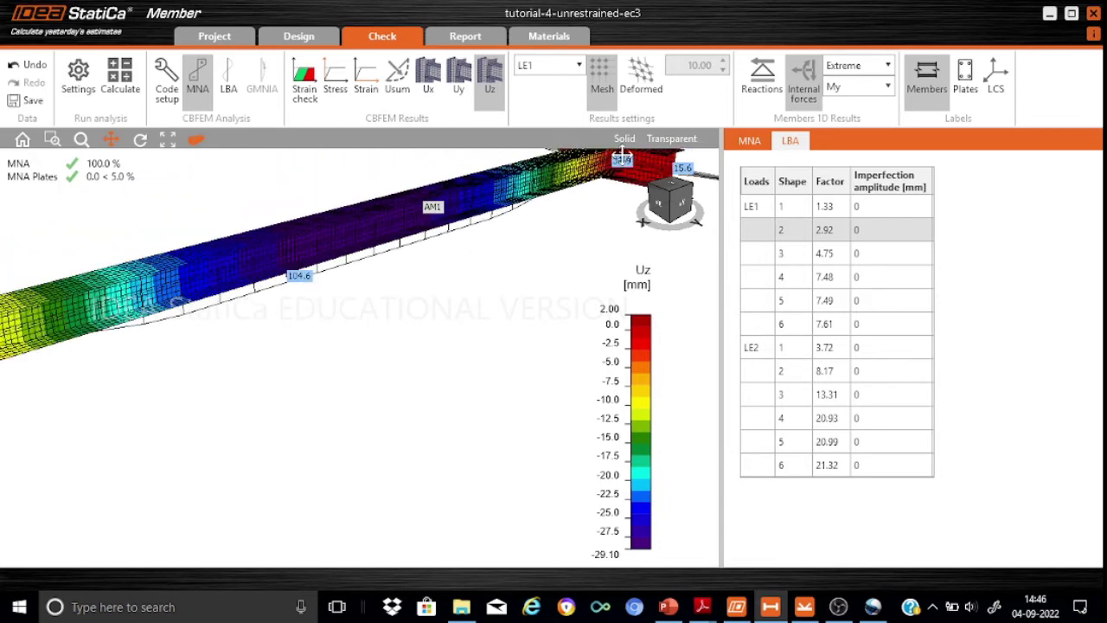
pyautogui.moveTo(519, 255); pyautogui.dragTo(520, 338)
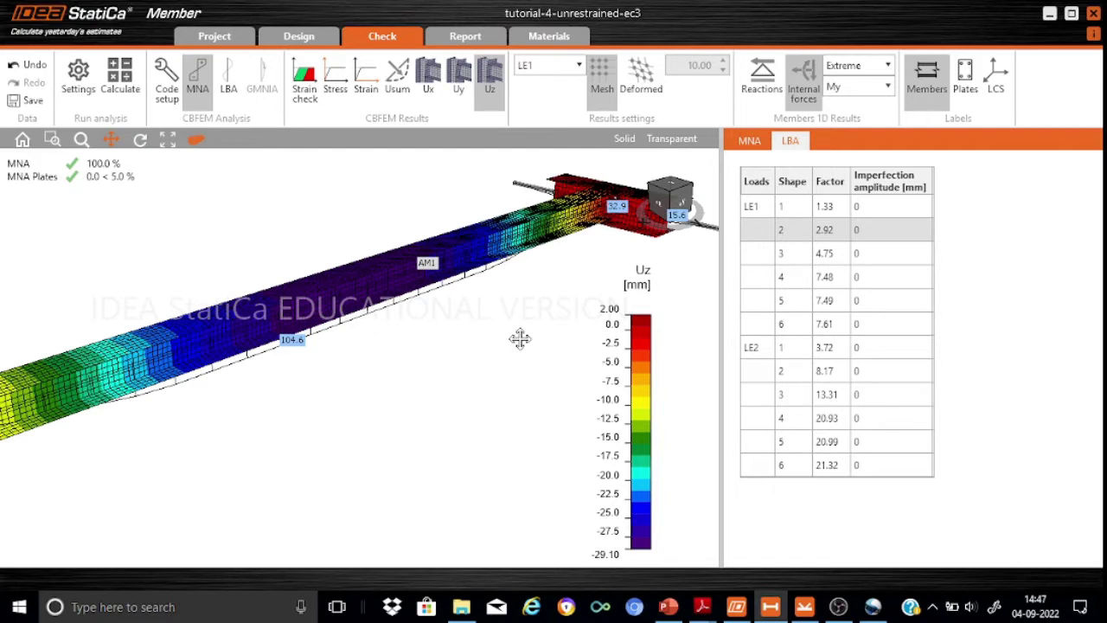
# Step: Display the plastic strain results for LE1 and inspect the beam and its end connections
pyautogui.click(367, 86)
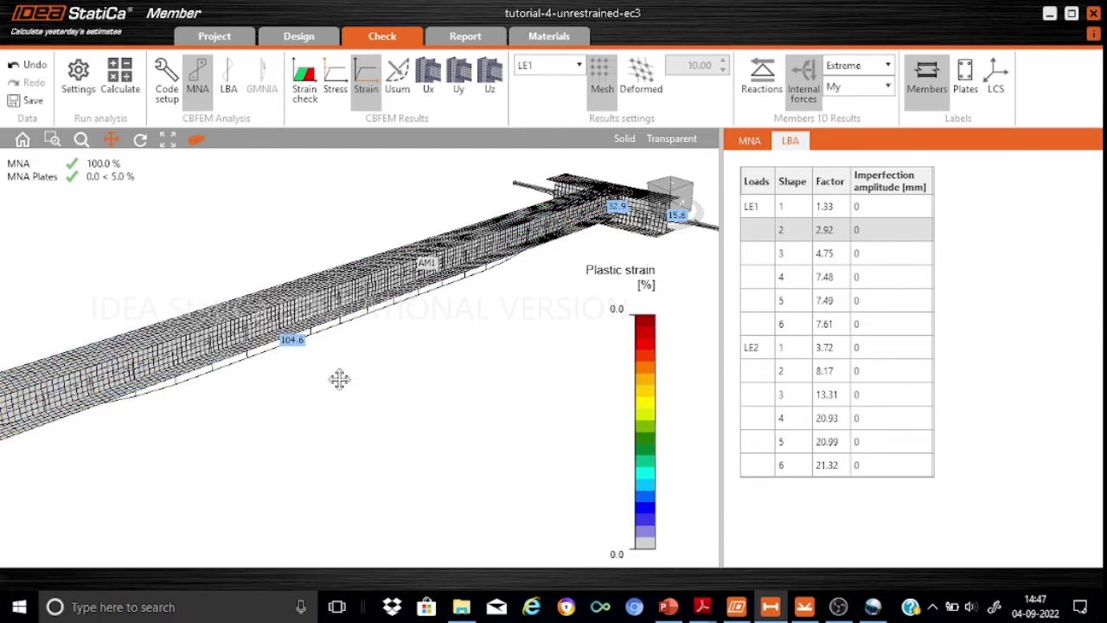
pyautogui.moveTo(339, 379); pyautogui.dragTo(403, 366)
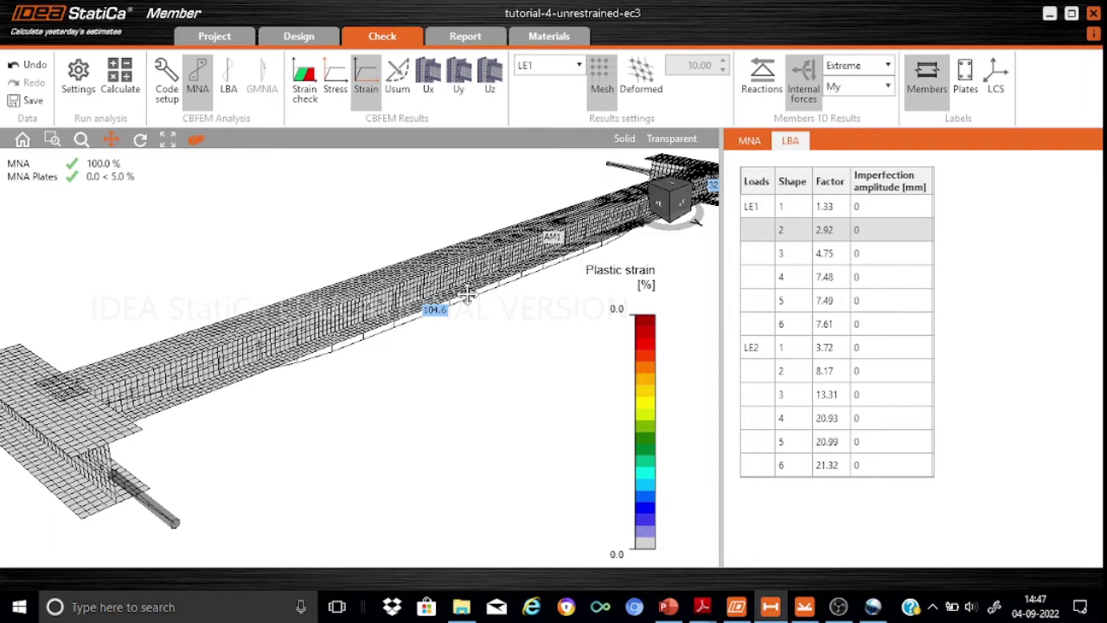
# Step: Run the linear buckling analysis (LBA) for the member and hide the internal force diagram
pyautogui.click(238, 95)
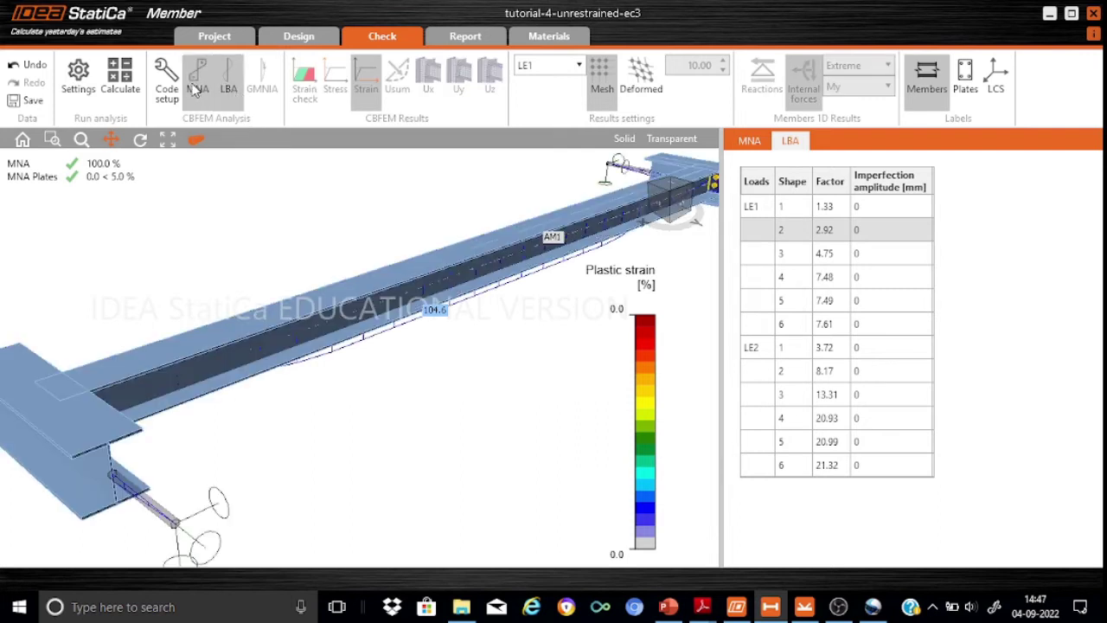
pyautogui.click(112, 80)
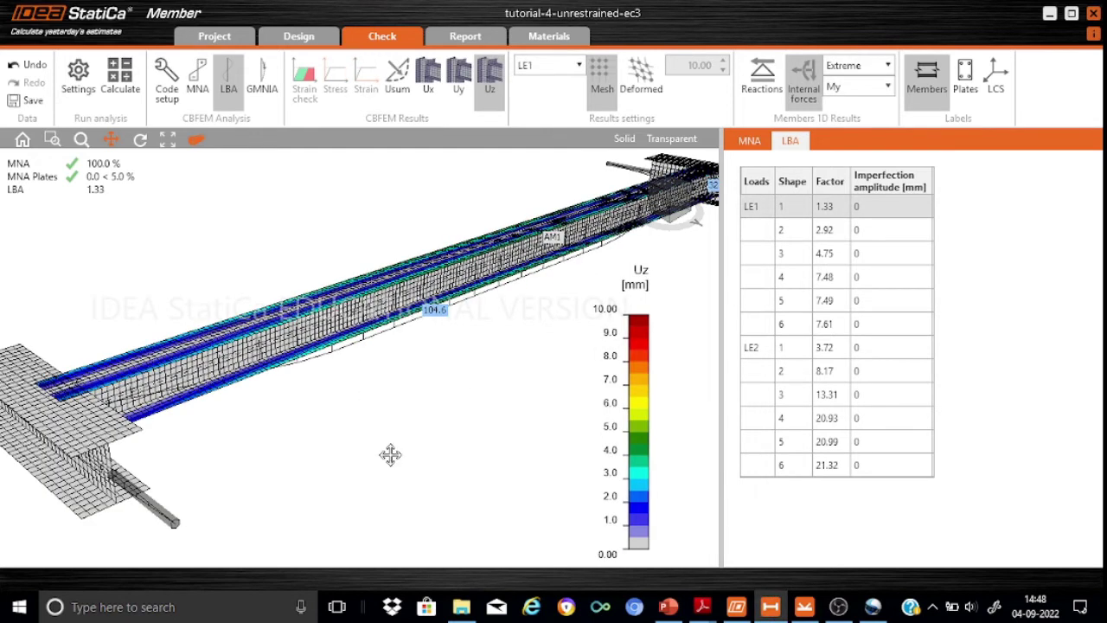
pyautogui.moveTo(389, 454); pyautogui.dragTo(314, 466)
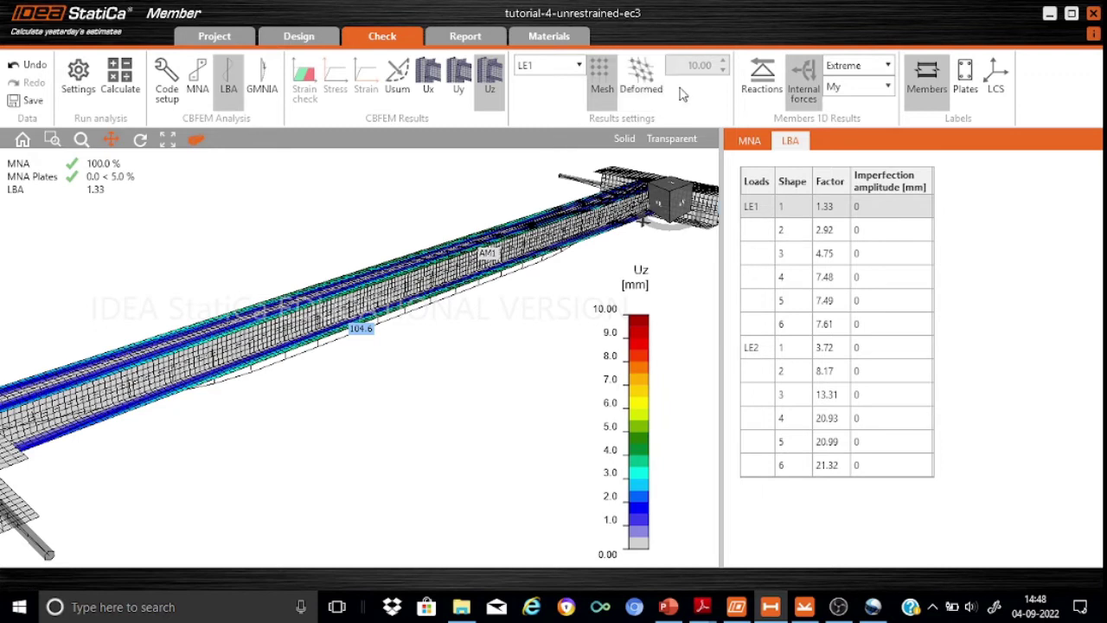
pyautogui.click(805, 91)
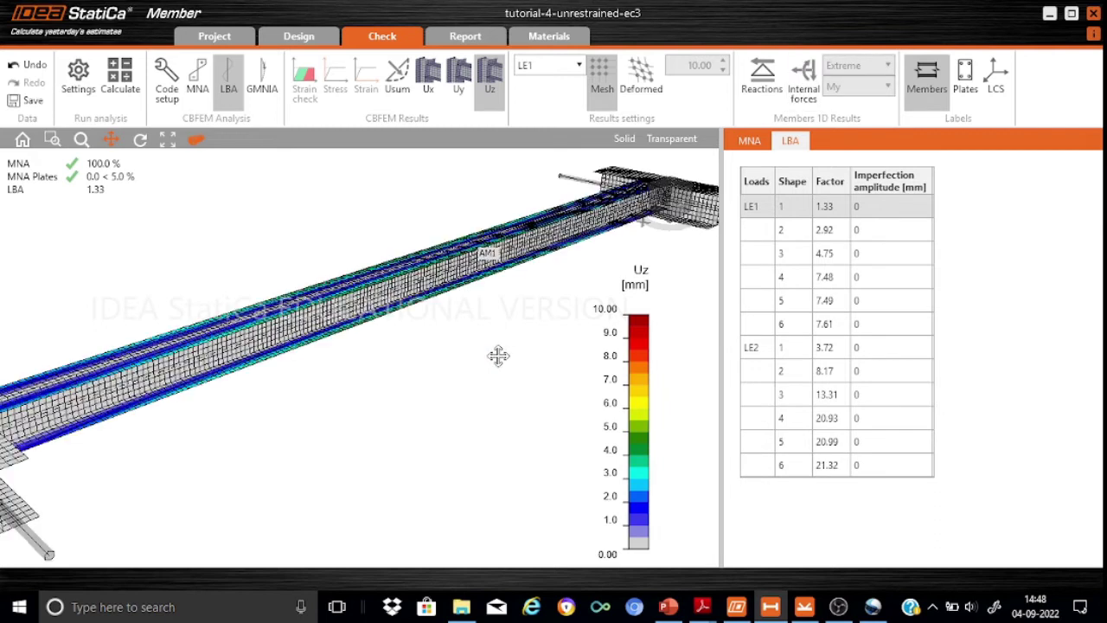
# Step: Examine the Uz results of LE1's first buckling shape along the beam, including from above
pyautogui.moveTo(407, 400)
pyautogui.mouseDown(button='right')
pyautogui.moveTo(453, 432)
pyautogui.moveTo(410, 400)
pyautogui.moveTo(427, 406)
pyautogui.mouseUp(button='right')
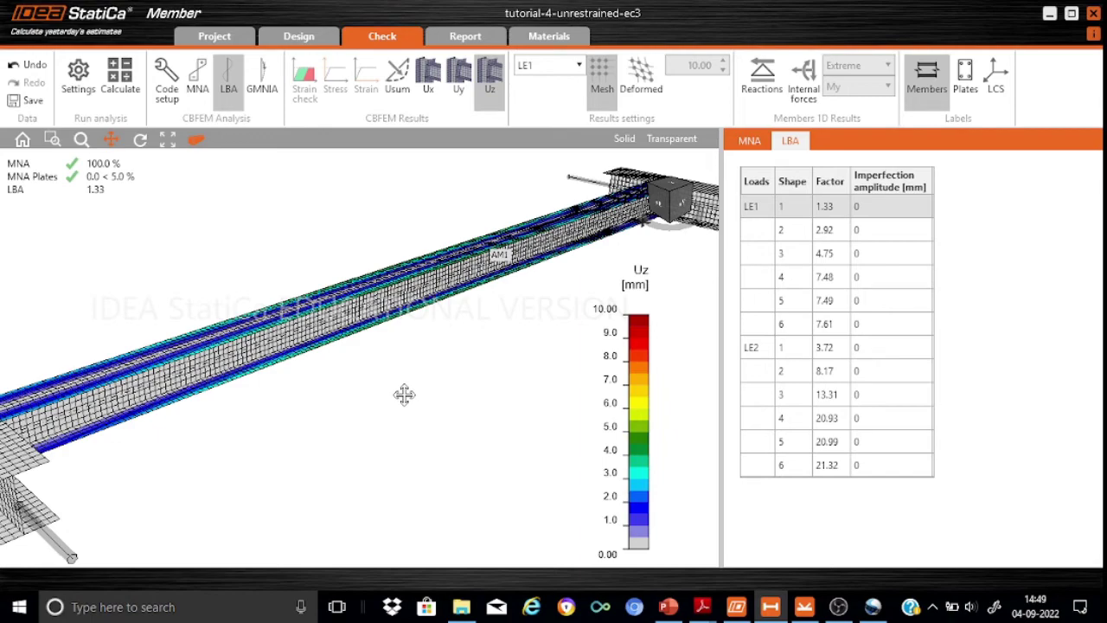
pyautogui.moveTo(445, 383); pyautogui.dragTo(477, 397, button='right')
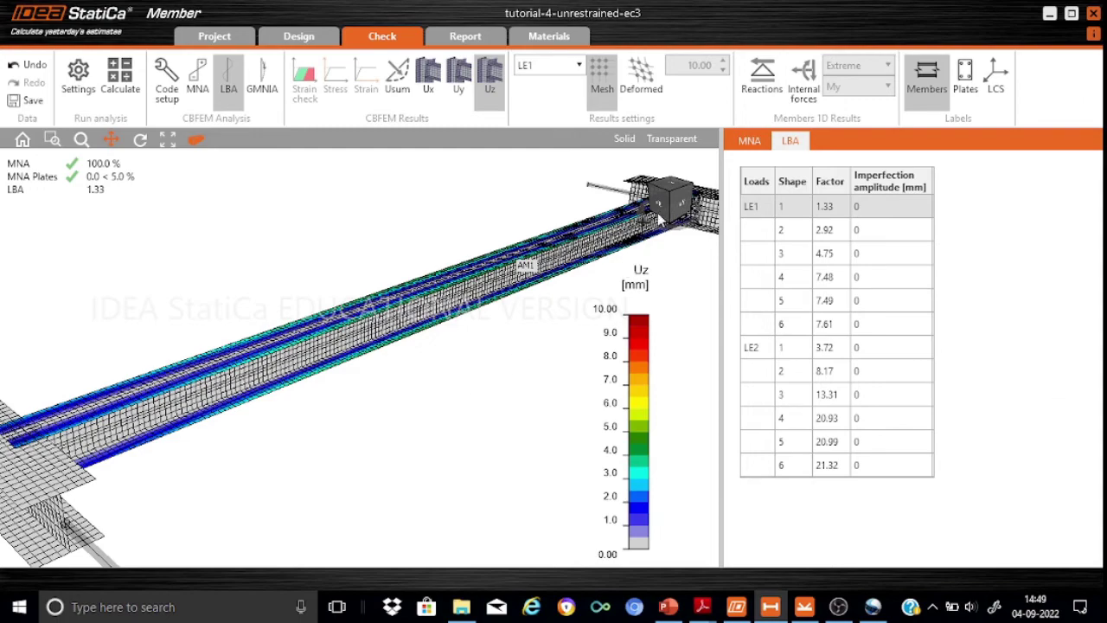
pyautogui.moveTo(677, 194); pyautogui.dragTo(659, 224, button='right')
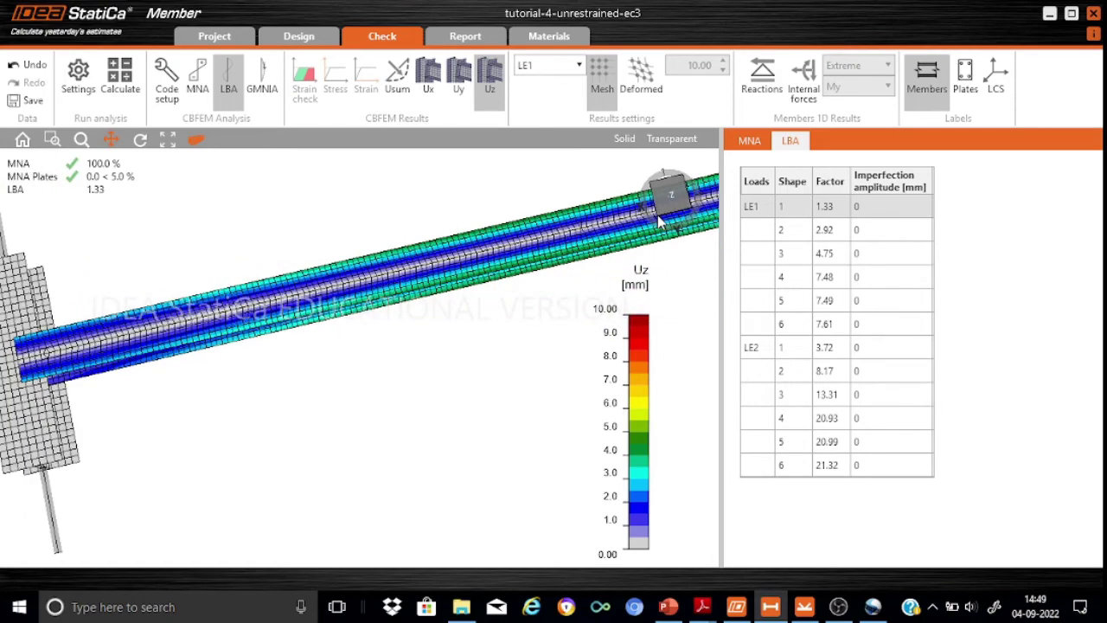
# Step: Turn on the deformed shape for LE1's first buckling shape and view the whole beam with both end supports
pyautogui.scroll(-3, 475, 345)
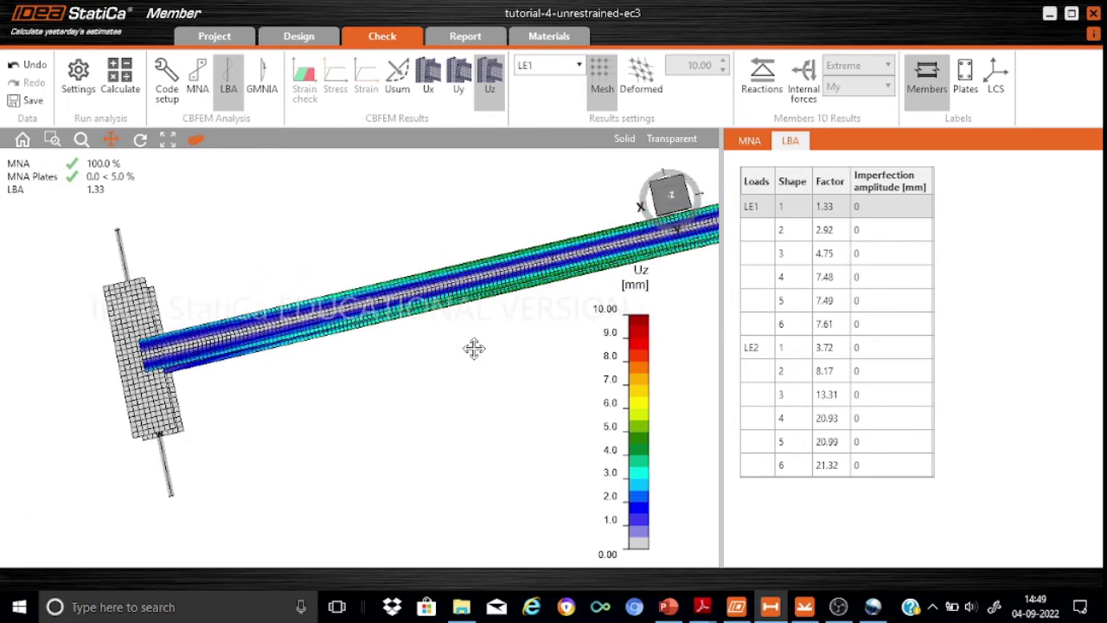
pyautogui.moveTo(474, 343); pyautogui.dragTo(221, 416, button='right')
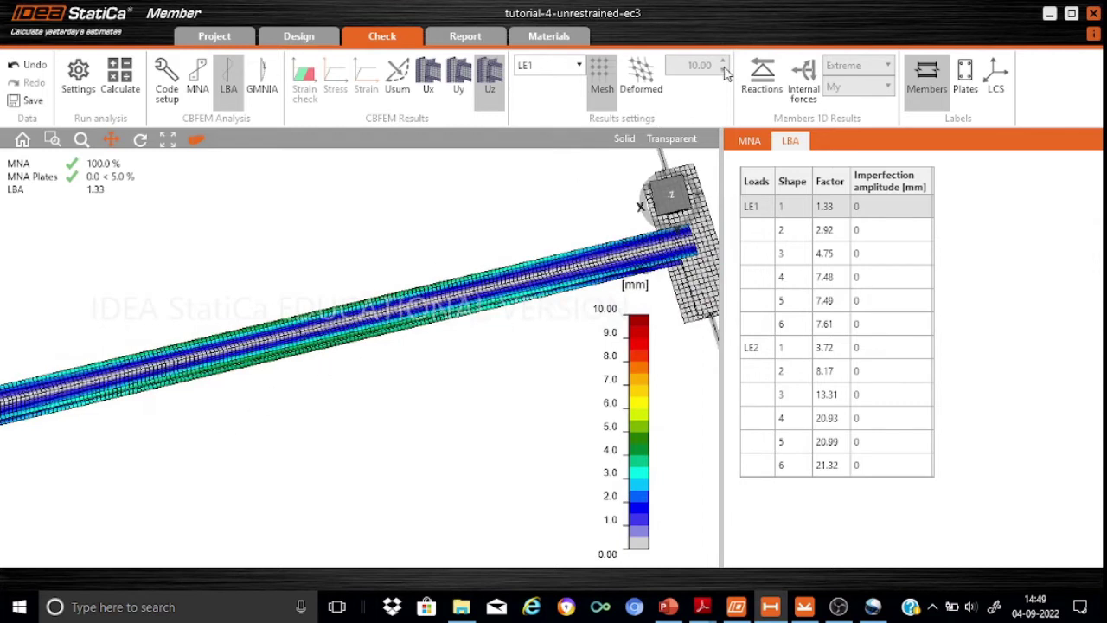
pyautogui.click(617, 93)
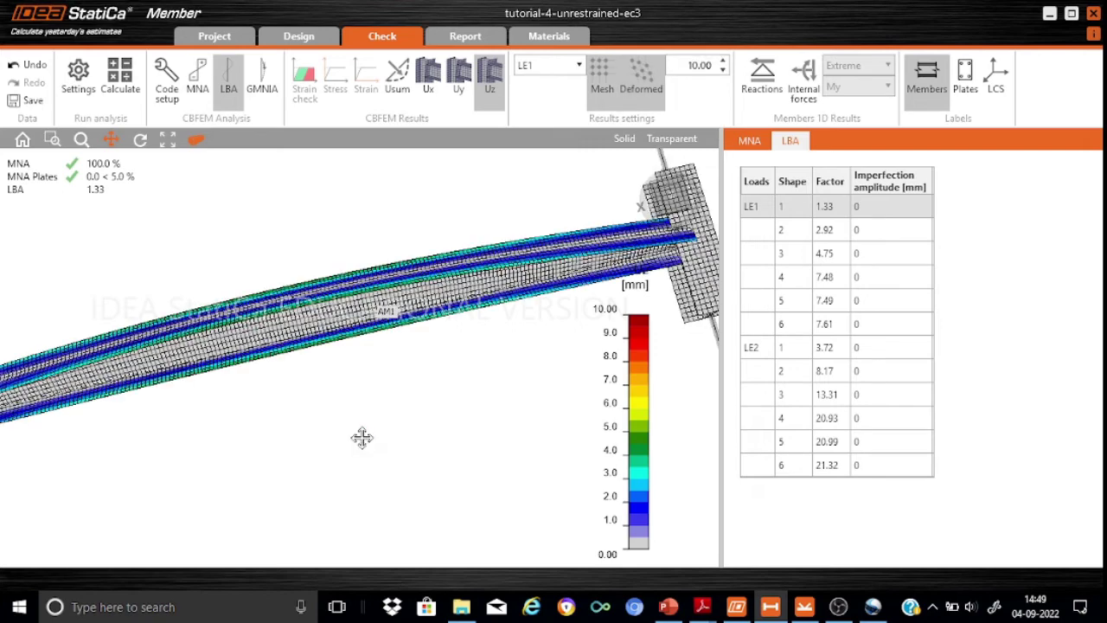
pyautogui.moveTo(319, 441); pyautogui.dragTo(368, 442, button='right')
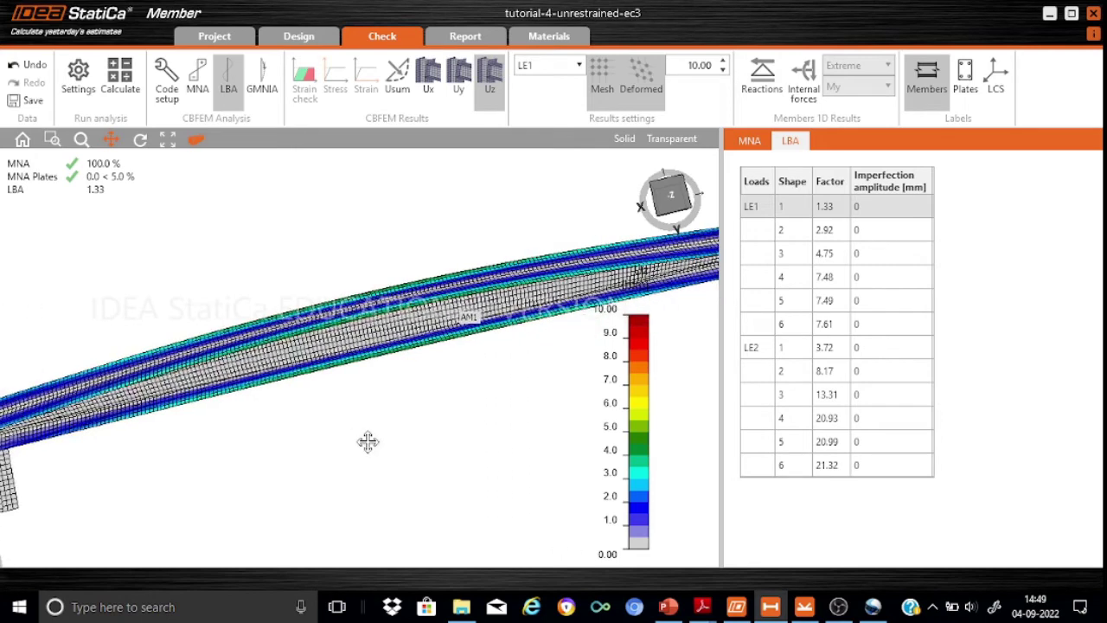
pyautogui.scroll(-3, 368, 442)
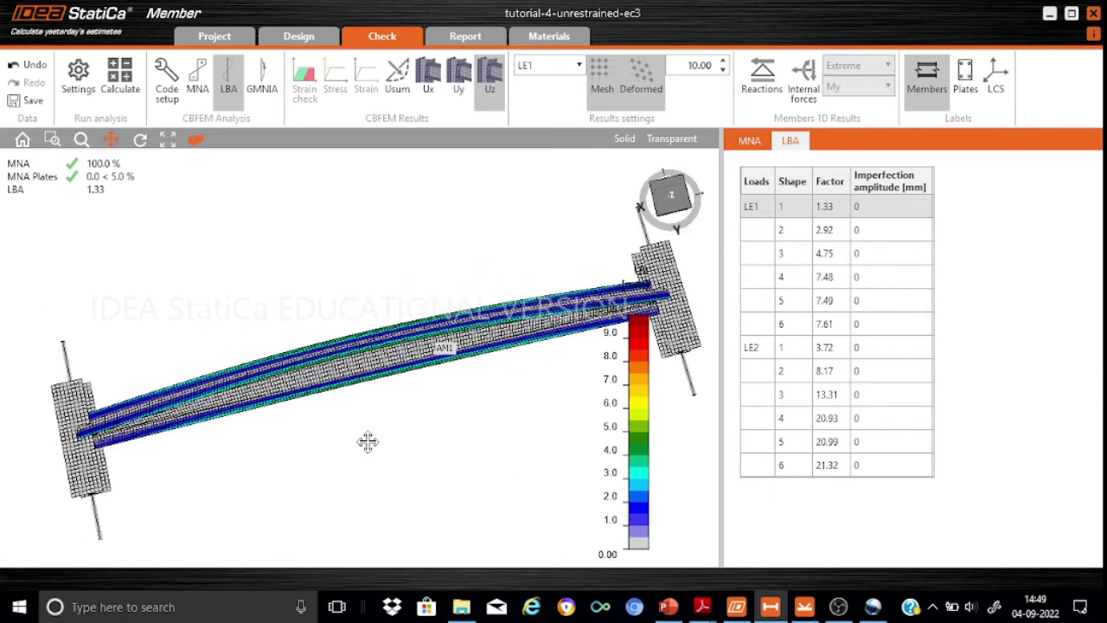
pyautogui.moveTo(367, 442); pyautogui.dragTo(366, 458, button='middle')
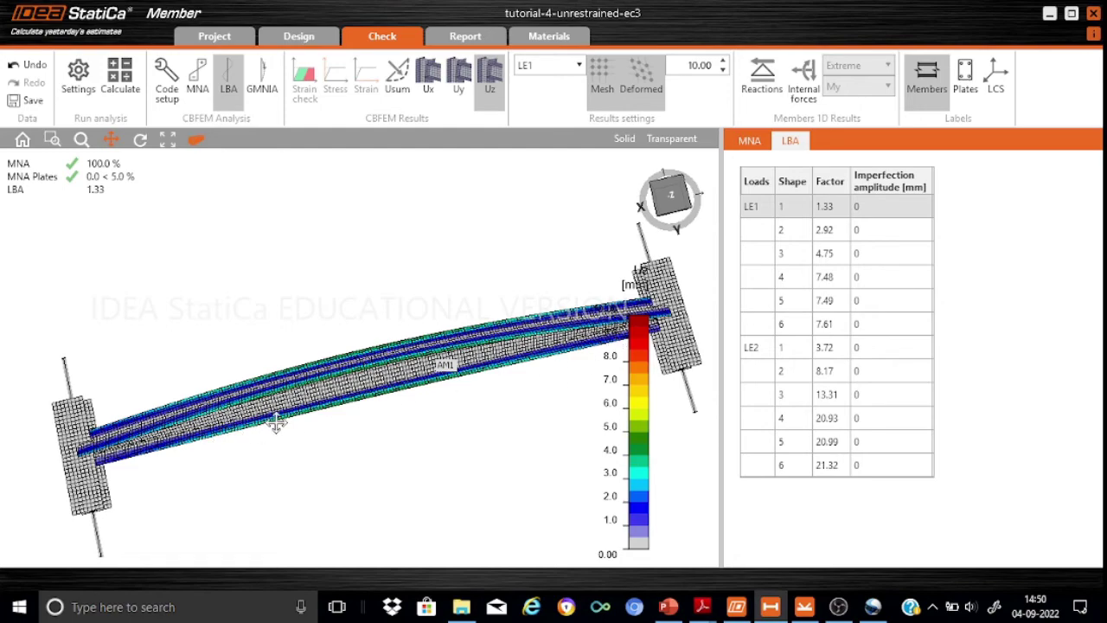
# Step: Examine the deformed first buckling shape of LE1 up close, from midspan to the end connection
pyautogui.scroll(2, 276, 422)
pyautogui.moveTo(276, 422); pyautogui.dragTo(95, 500, button='right')
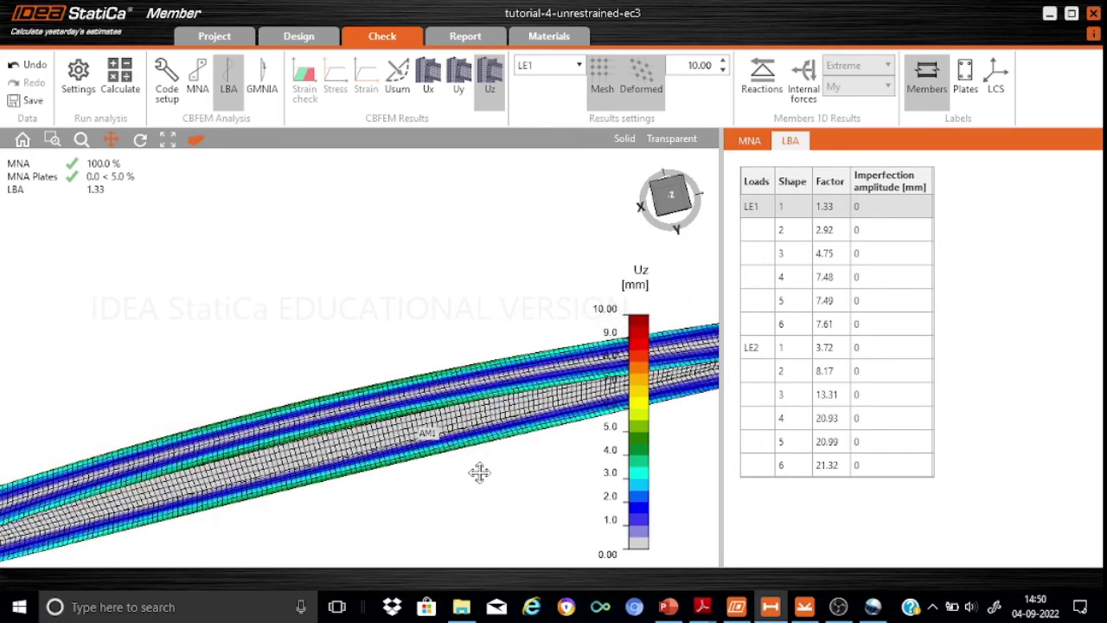
pyautogui.moveTo(476, 469); pyautogui.dragTo(223, 410, button='right')
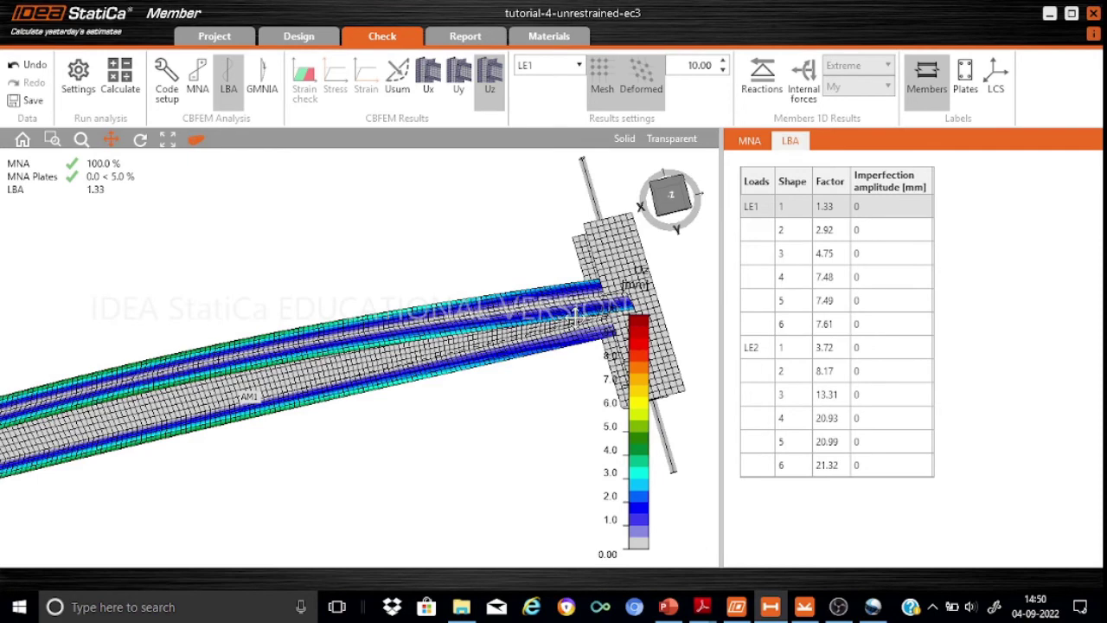
pyautogui.moveTo(551, 316); pyautogui.dragTo(516, 424, button='right')
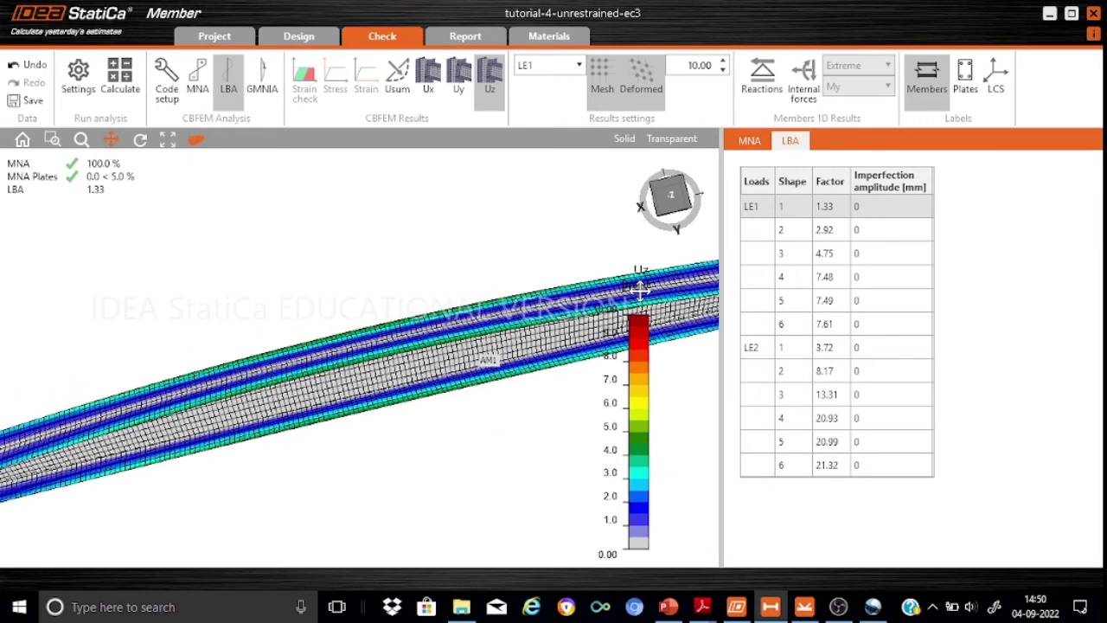
pyautogui.moveTo(358, 420); pyautogui.dragTo(337, 432, button='right')
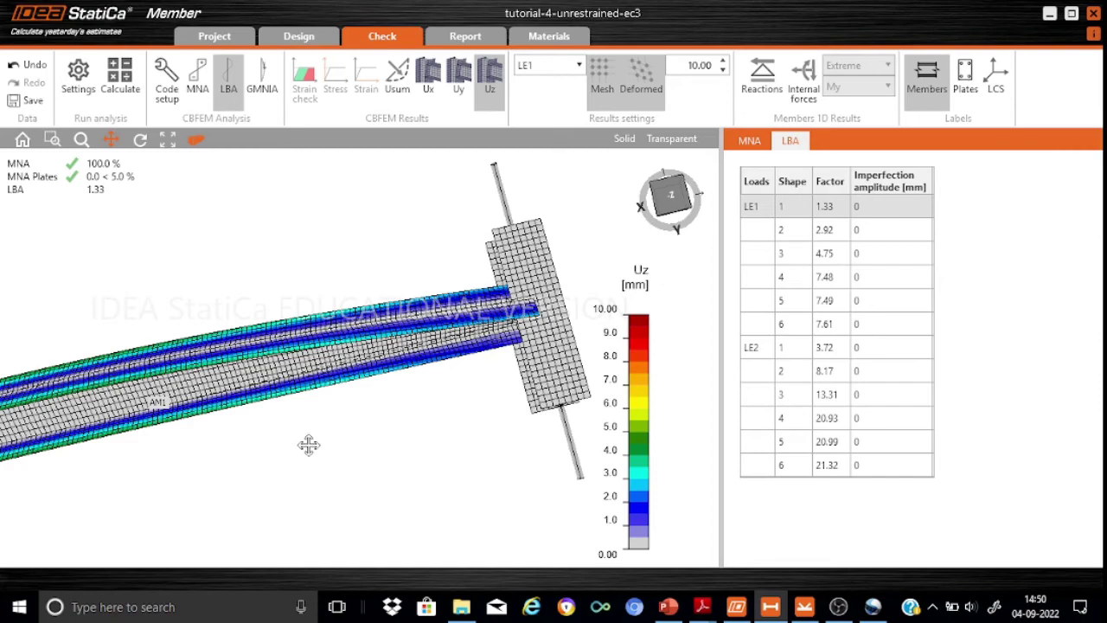
pyautogui.moveTo(257, 453); pyautogui.dragTo(566, 386)
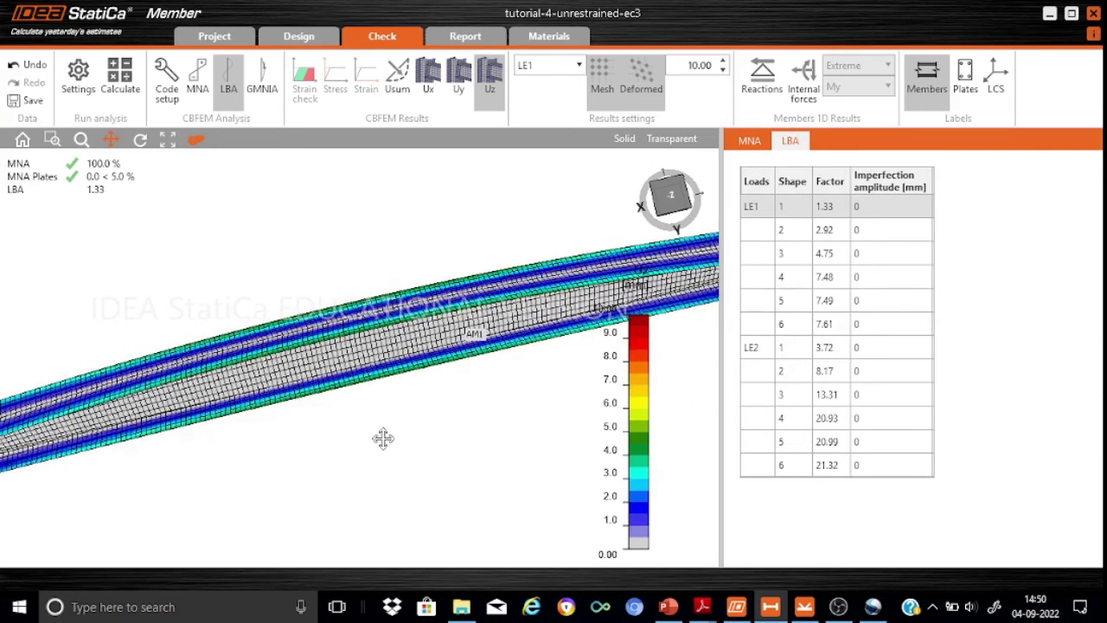
pyautogui.moveTo(383, 437)
pyautogui.mouseDown()
pyautogui.moveTo(591, 417)
pyautogui.moveTo(294, 464)
pyautogui.moveTo(334, 458)
pyautogui.moveTo(388, 407)
pyautogui.mouseUp()
pyautogui.scroll(-3, 294, 464)
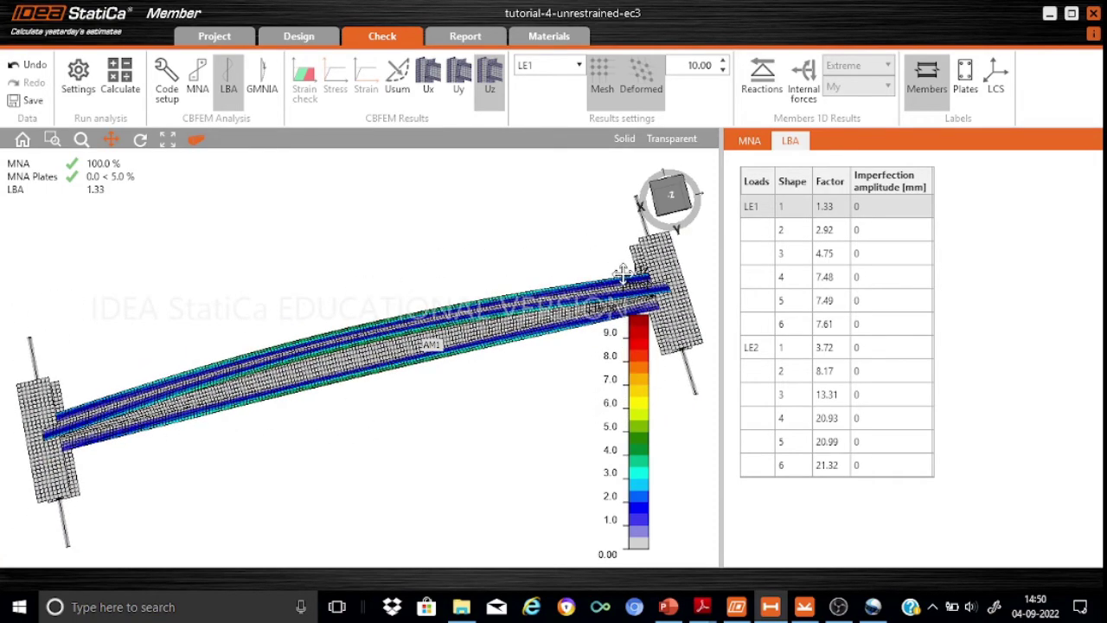
# Step: Display LE1's second buckling shape and examine its deformation at midspan and at both beam ends
pyautogui.click(792, 239)
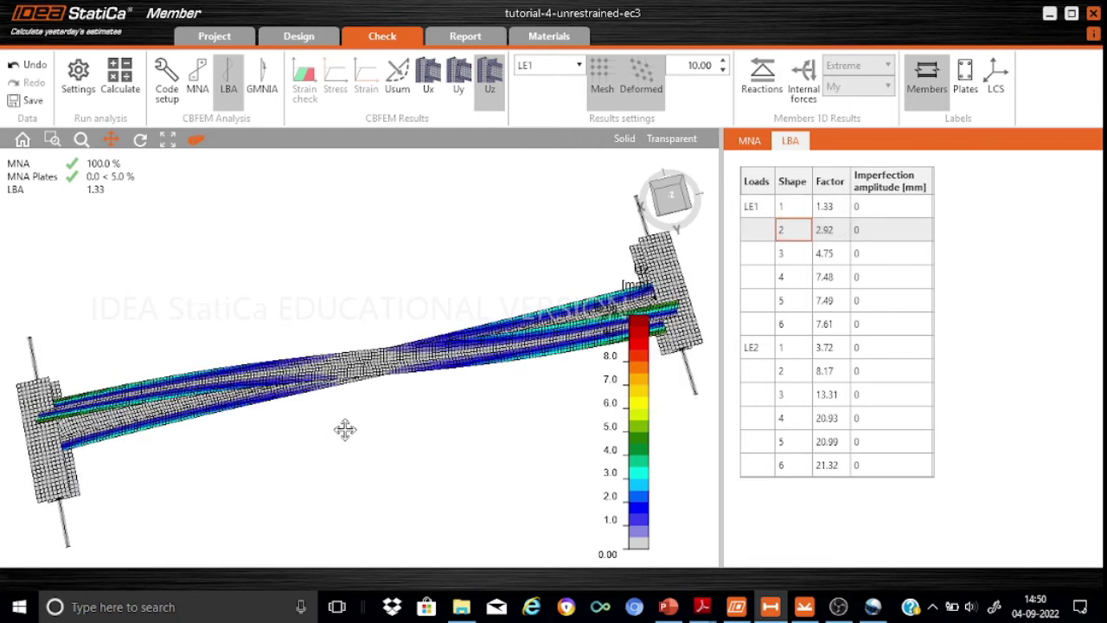
pyautogui.scroll(2, 345, 430)
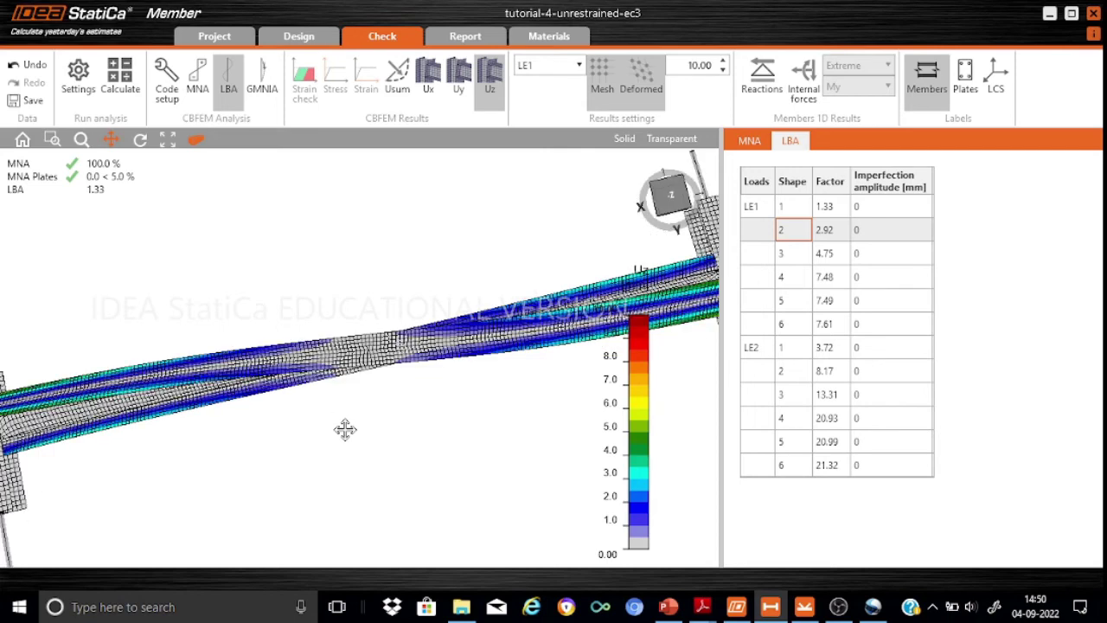
pyautogui.moveTo(345, 429)
pyautogui.mouseDown()
pyautogui.moveTo(435, 430)
pyautogui.moveTo(351, 425)
pyautogui.mouseUp()
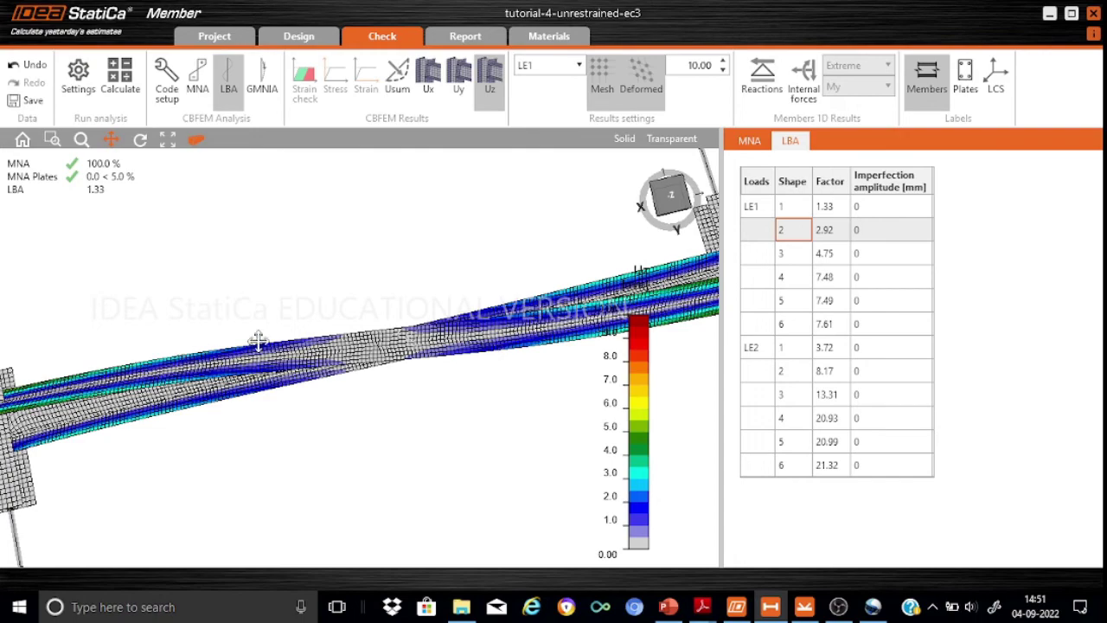
pyautogui.moveTo(481, 458); pyautogui.dragTo(376, 418)
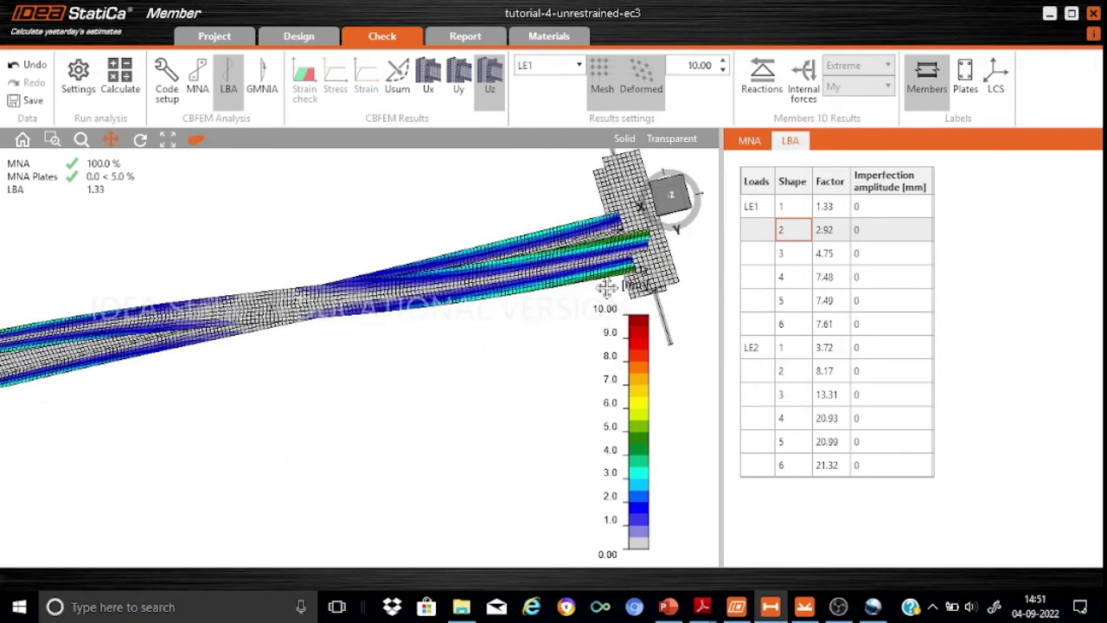
pyautogui.moveTo(483, 355); pyautogui.dragTo(595, 352)
pyautogui.moveTo(438, 408); pyautogui.dragTo(445, 433)
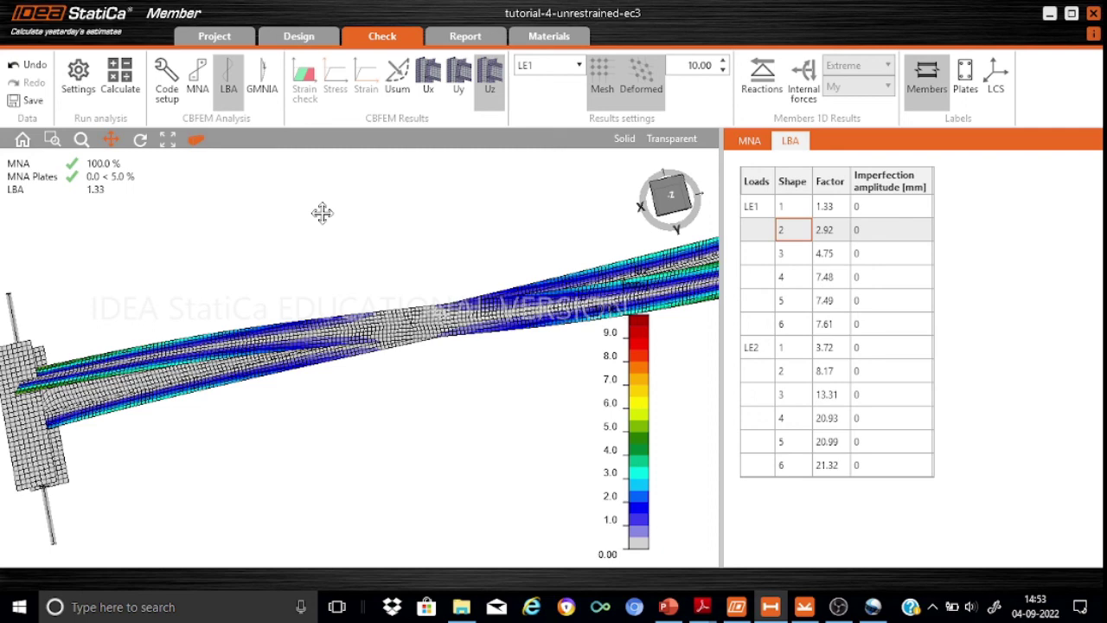
pyautogui.moveTo(378, 423); pyautogui.dragTo(365, 443)
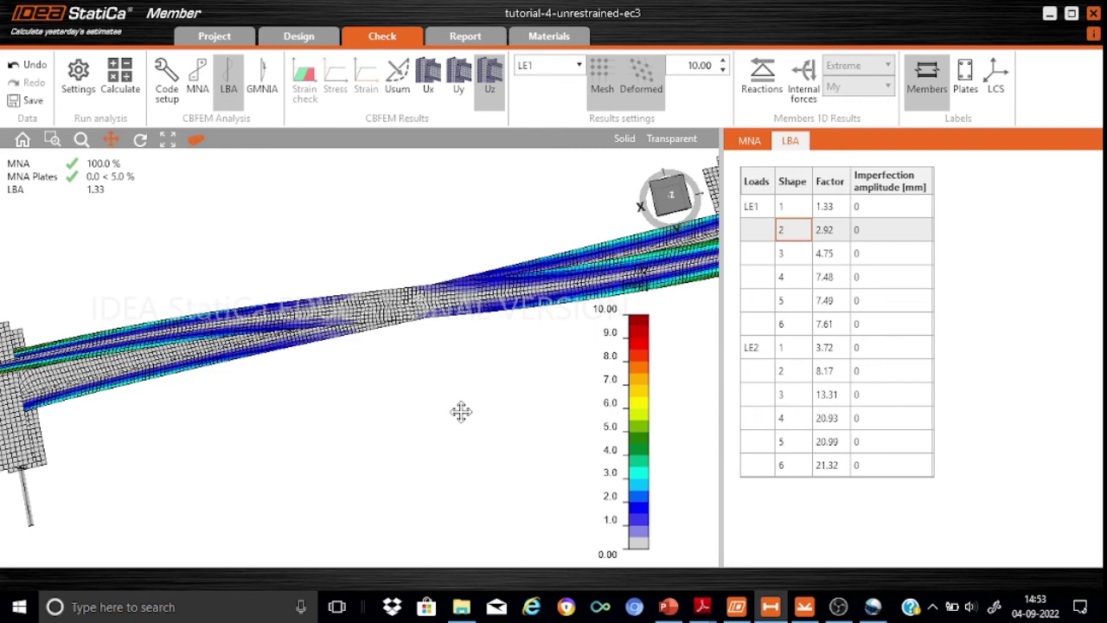
pyautogui.moveTo(234, 422); pyautogui.dragTo(198, 390, button='right')
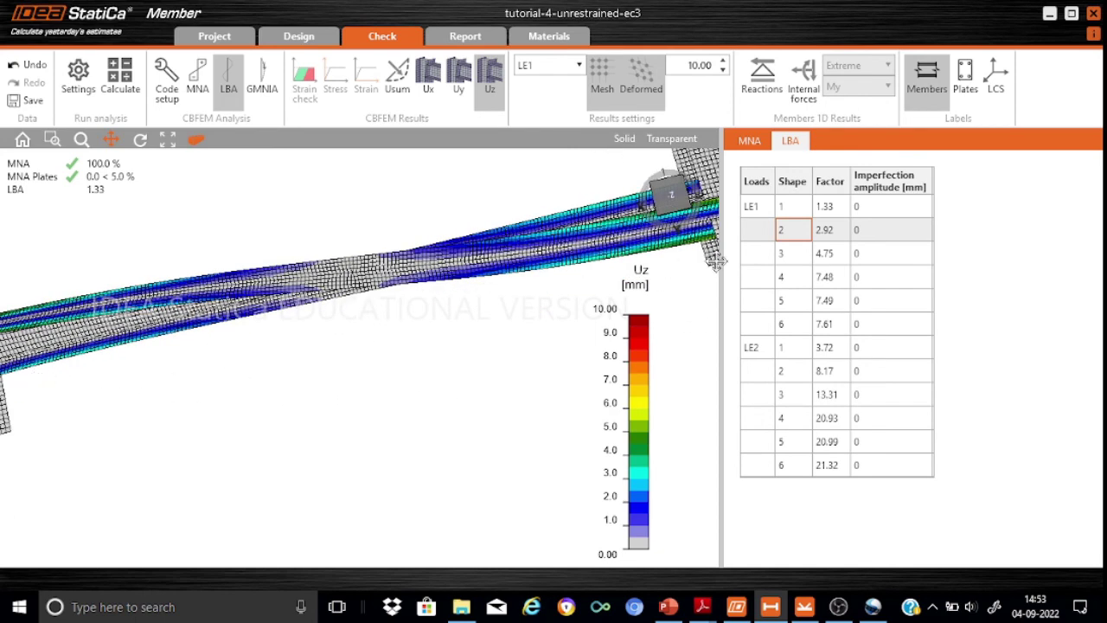
pyautogui.moveTo(474, 331); pyautogui.dragTo(487, 397)
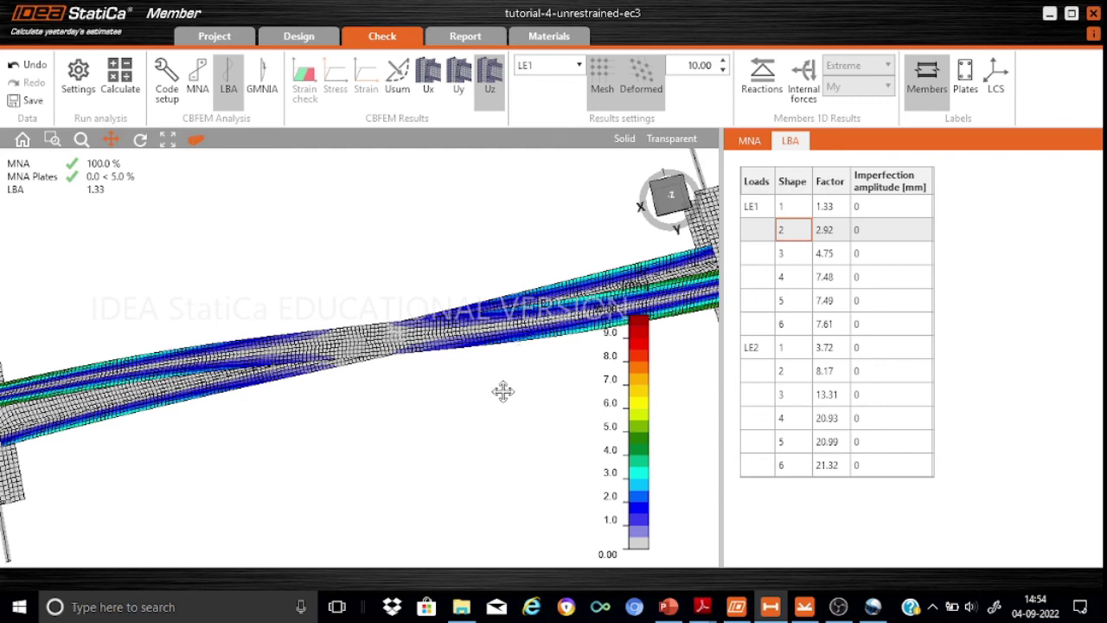
pyautogui.moveTo(501, 390); pyautogui.dragTo(445, 318)
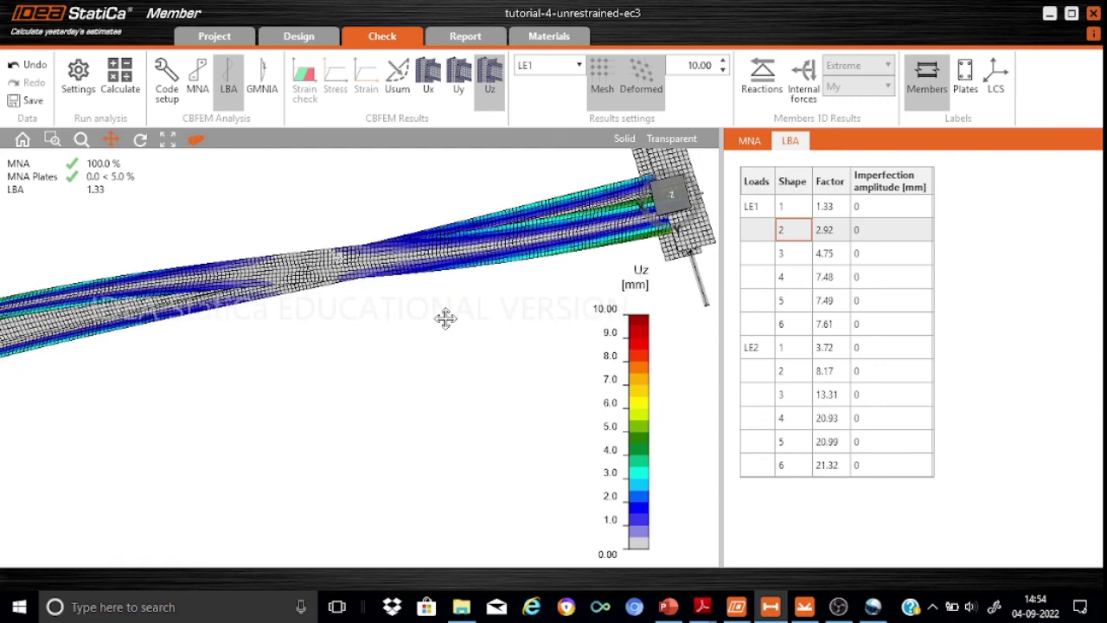